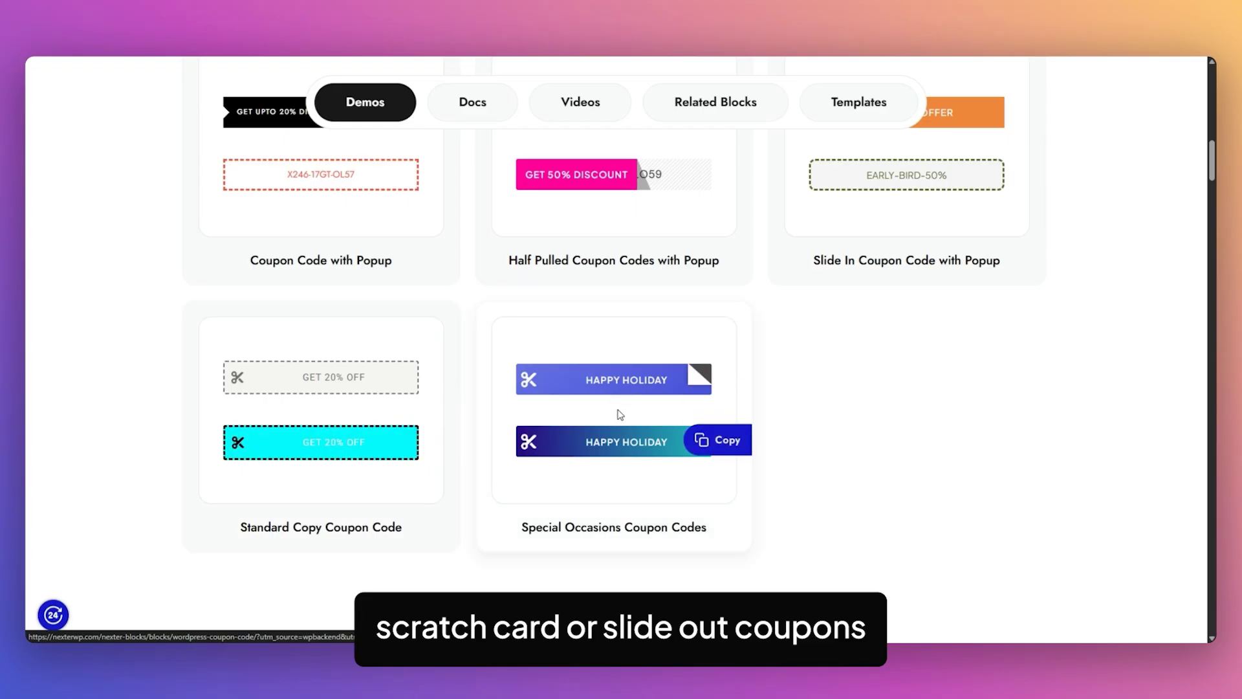
# Try out the Special Occasions Coupon Codes popup demo and the two Peel Content Effect voucher demos.
pyautogui.click(622, 435)
pyautogui.click(644, 389)
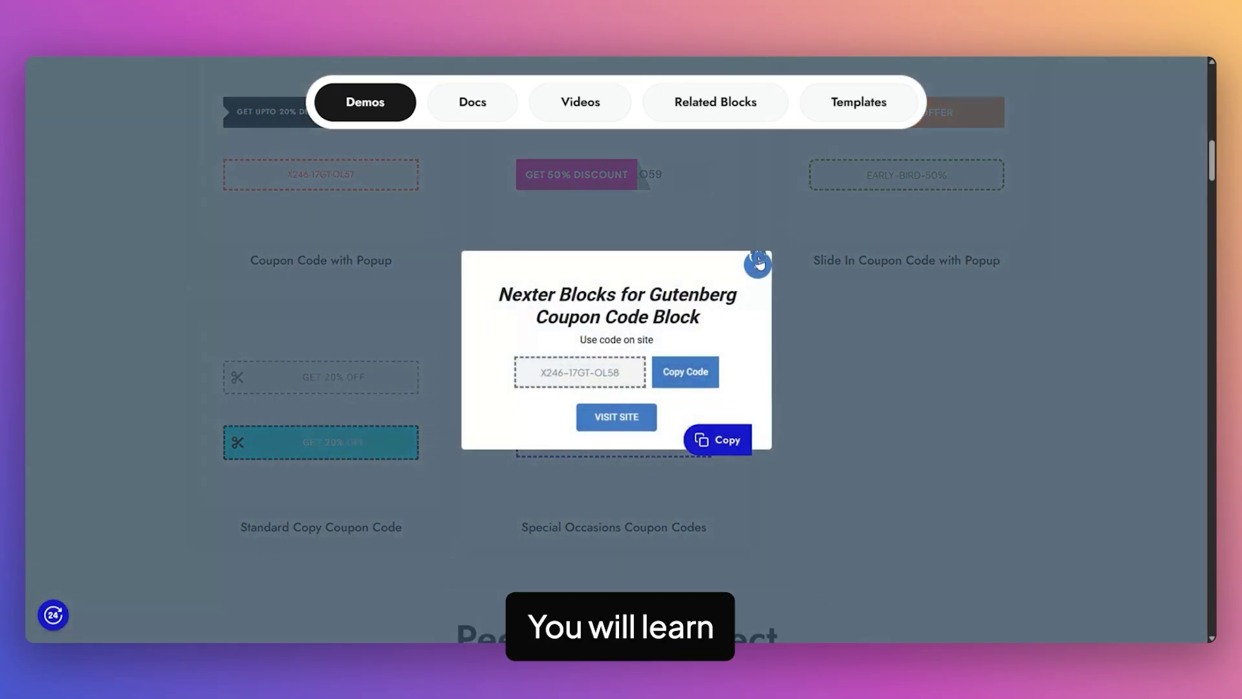
pyautogui.click(859, 326)
pyautogui.scroll(-4, 862, 324)
pyautogui.scroll(-3, 862, 325)
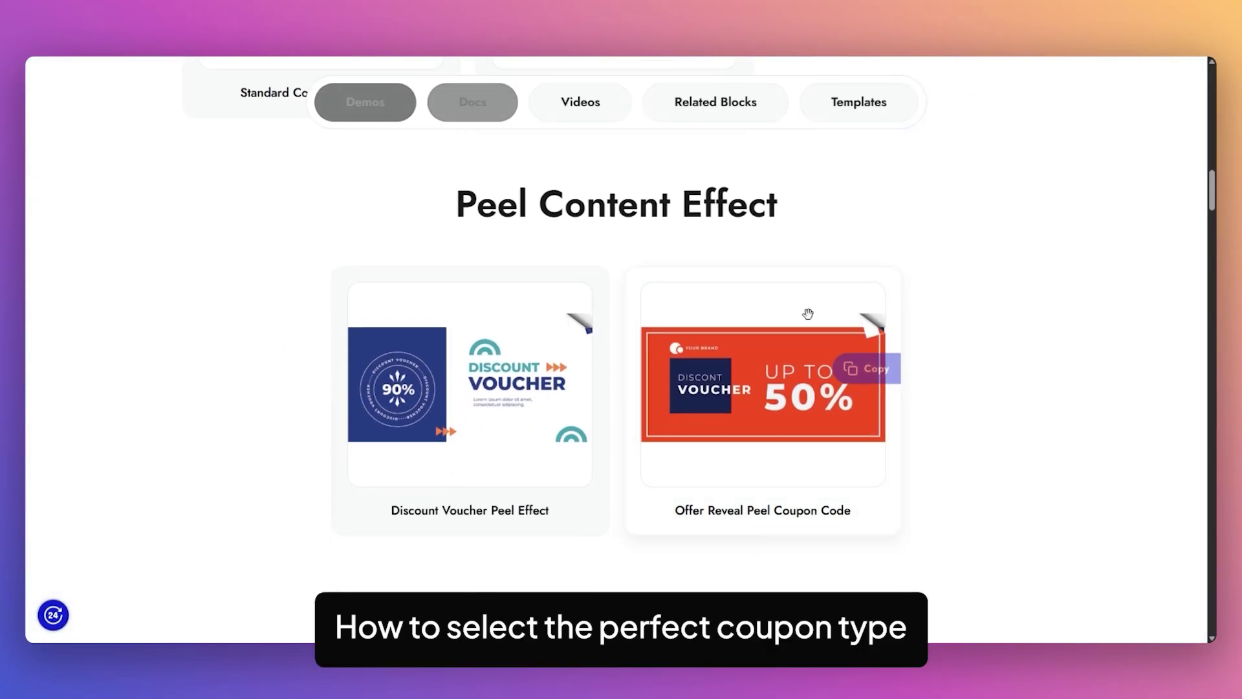
pyautogui.click(575, 331)
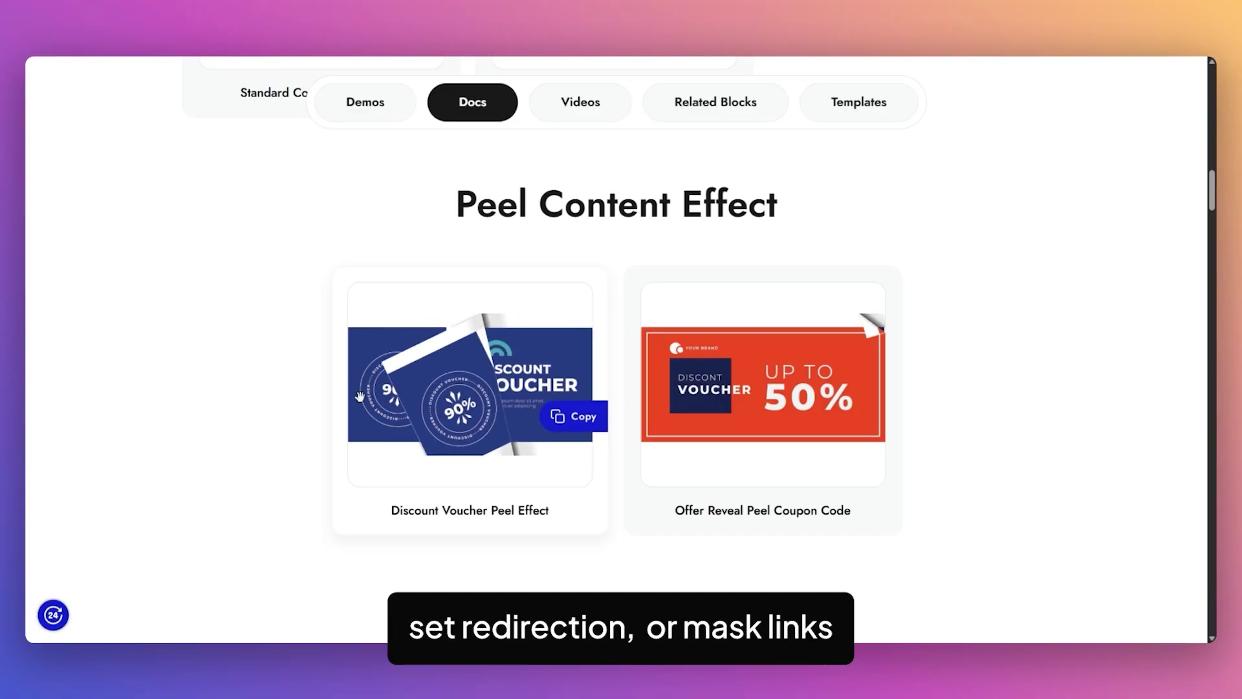
pyautogui.click(872, 326)
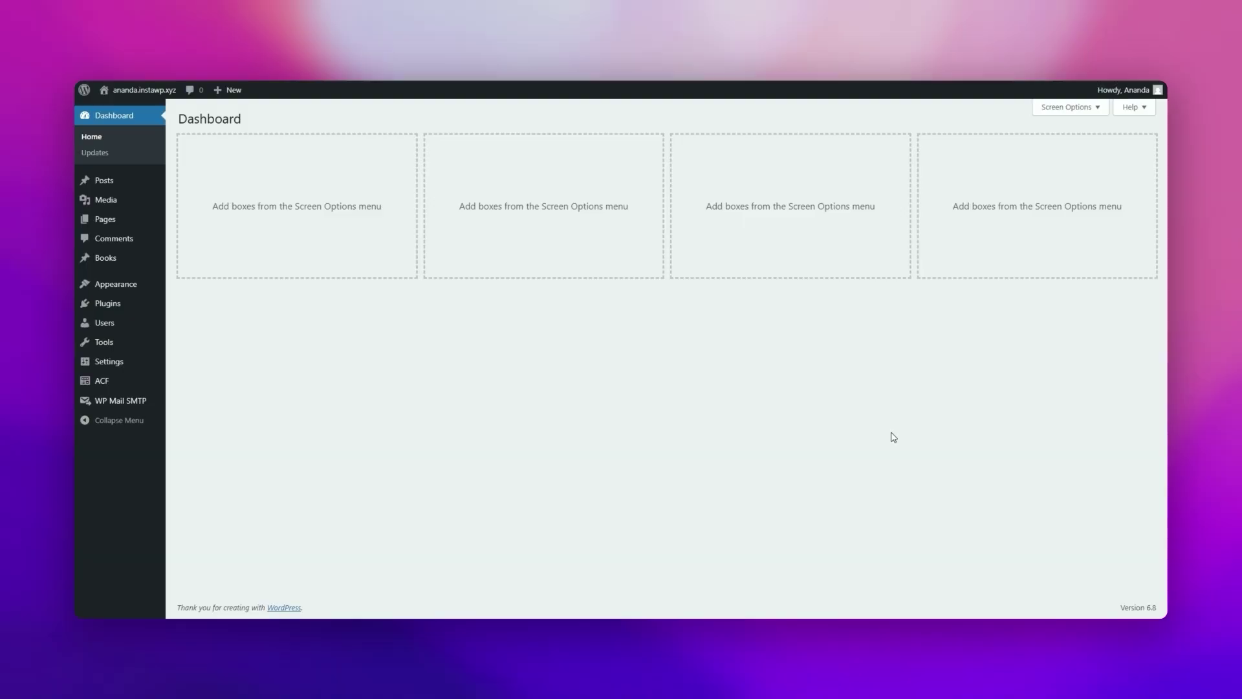
# Search the WordPress plugin directory for "nexter blocks", and install and activate the Nexter Blocks plugin.
pyautogui.moveTo(111, 304)
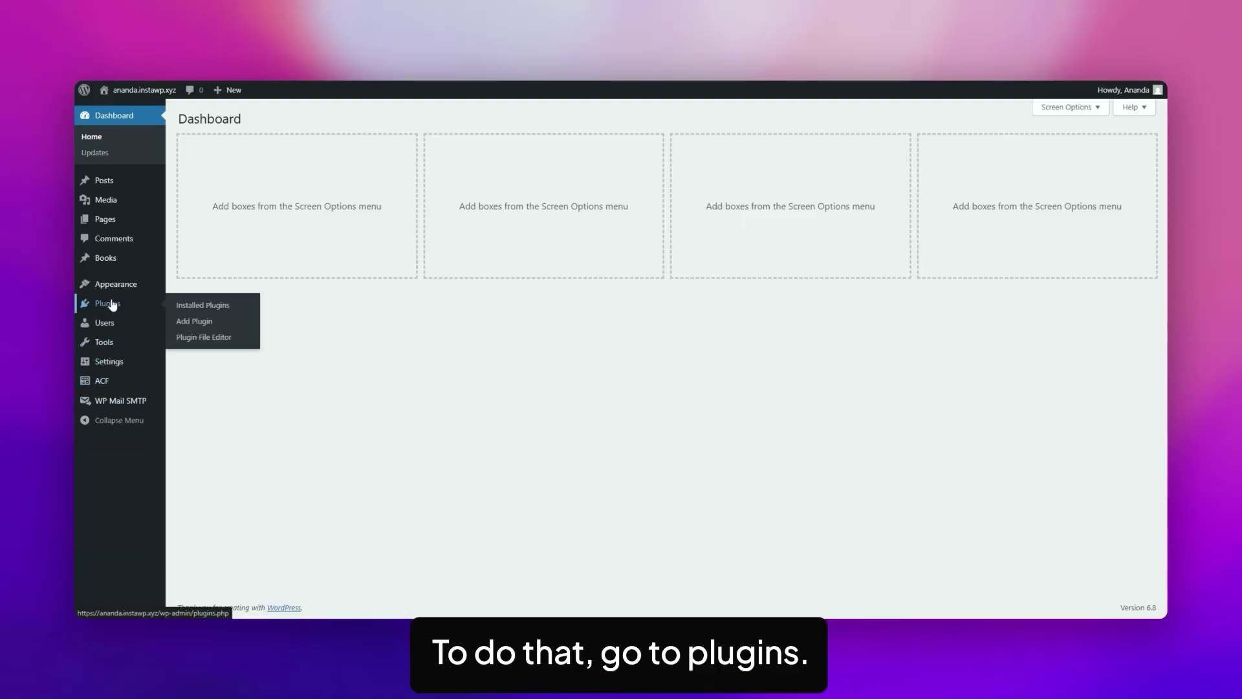
pyautogui.click(193, 324)
pyautogui.click(966, 148)
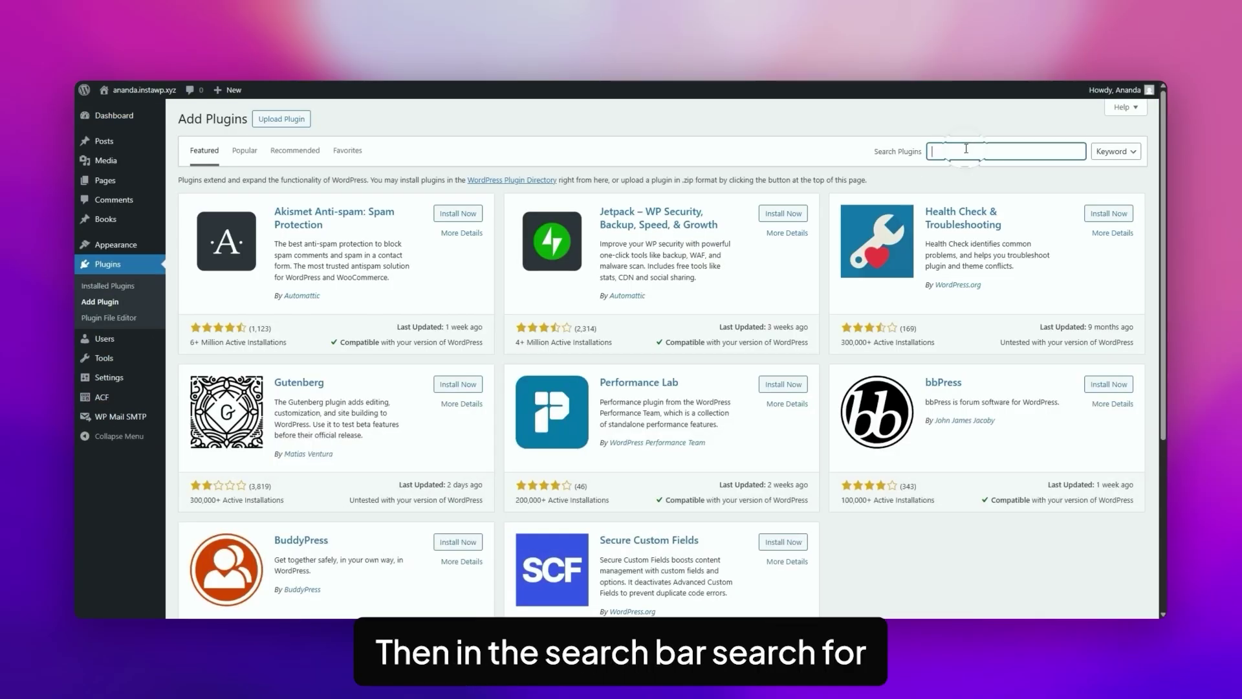
pyautogui.write('nexter blocks')
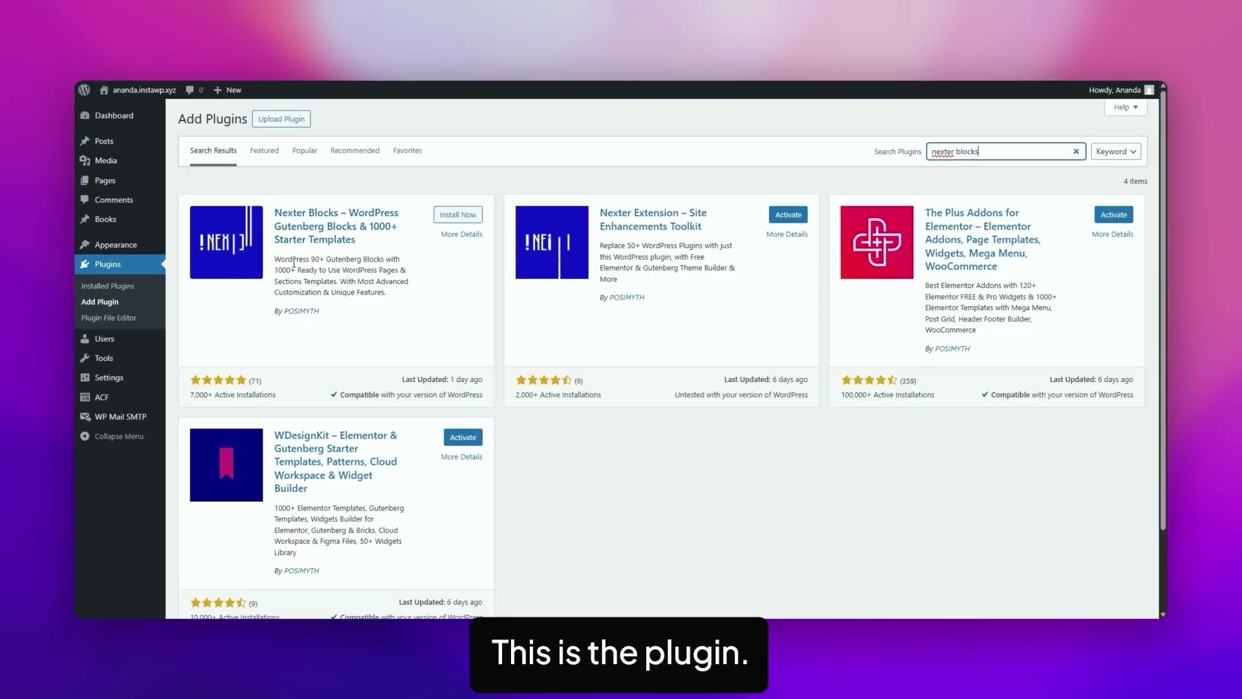
pyautogui.click(455, 216)
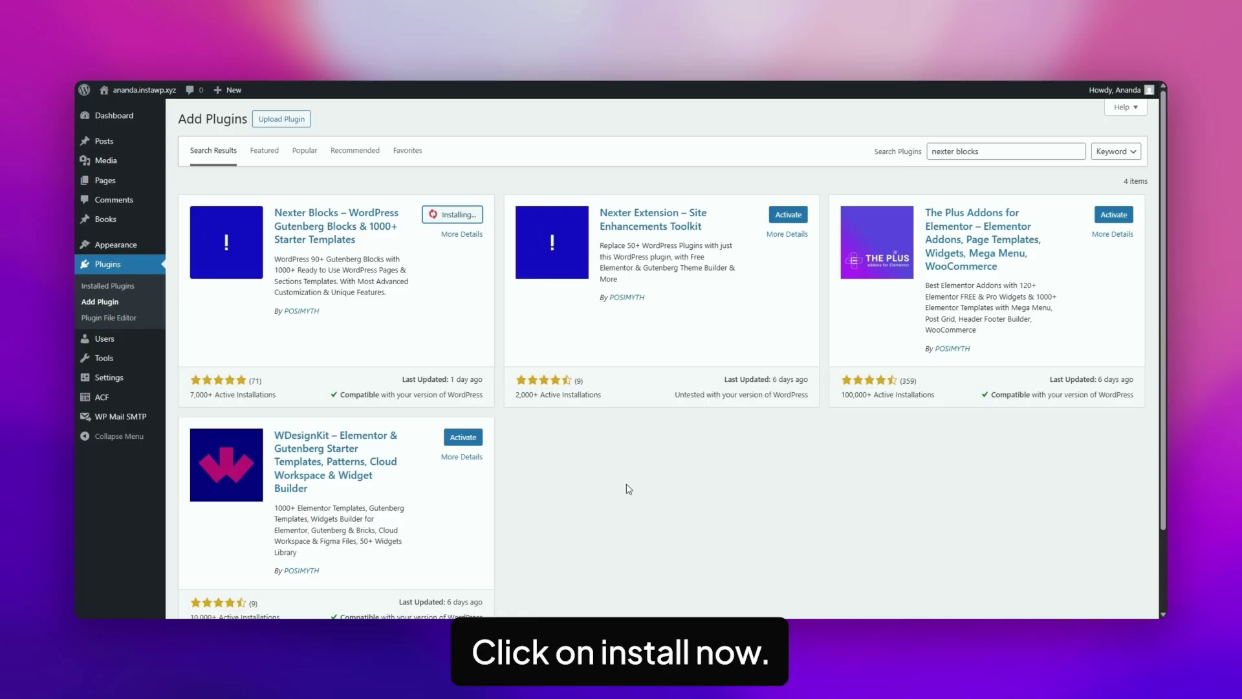
pyautogui.click(461, 215)
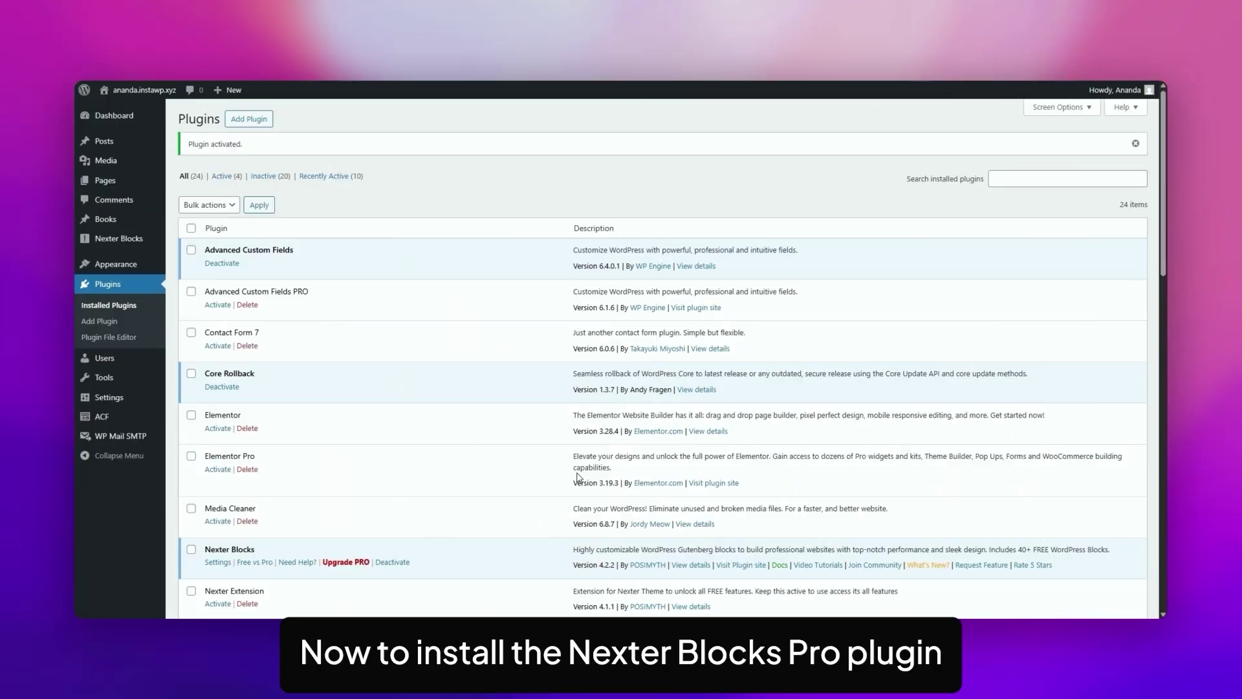
# Review the free versus Pro comparison in the Nexter Blocks dashboard and open the Pro upgrade pricing page.
pyautogui.moveTo(129, 243)
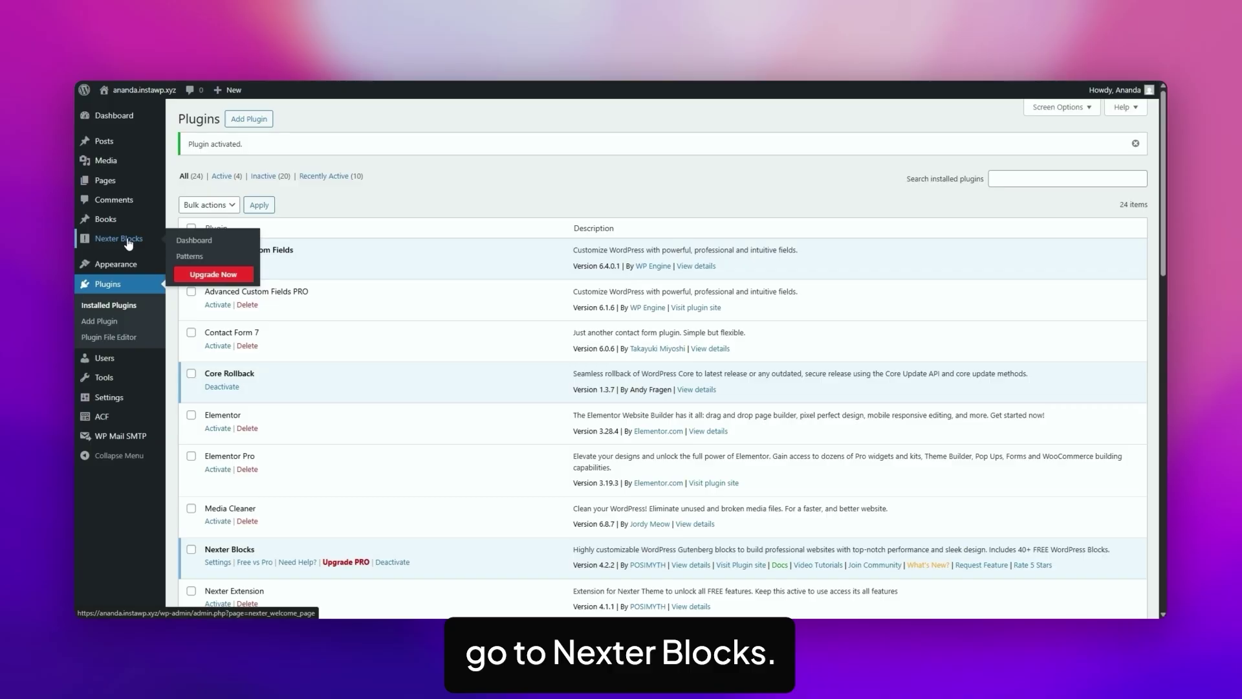
pyautogui.click(196, 244)
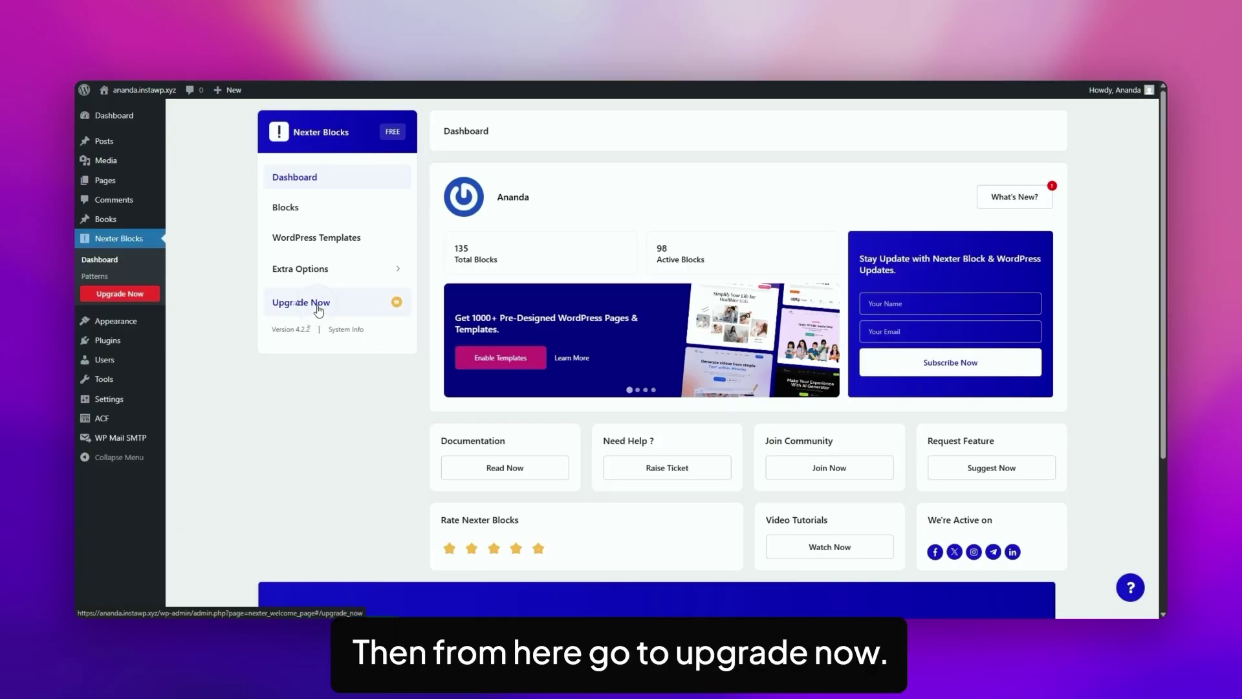
pyautogui.click(318, 309)
pyautogui.scroll(-8, 867, 314)
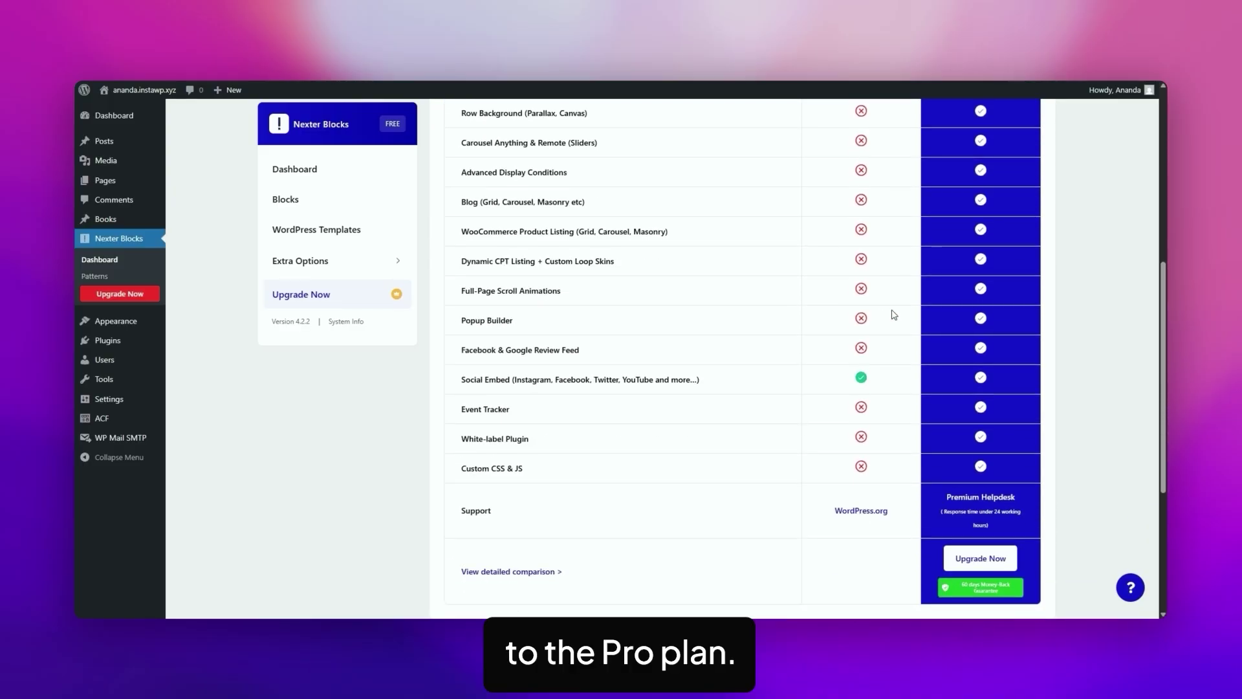
pyautogui.click(985, 559)
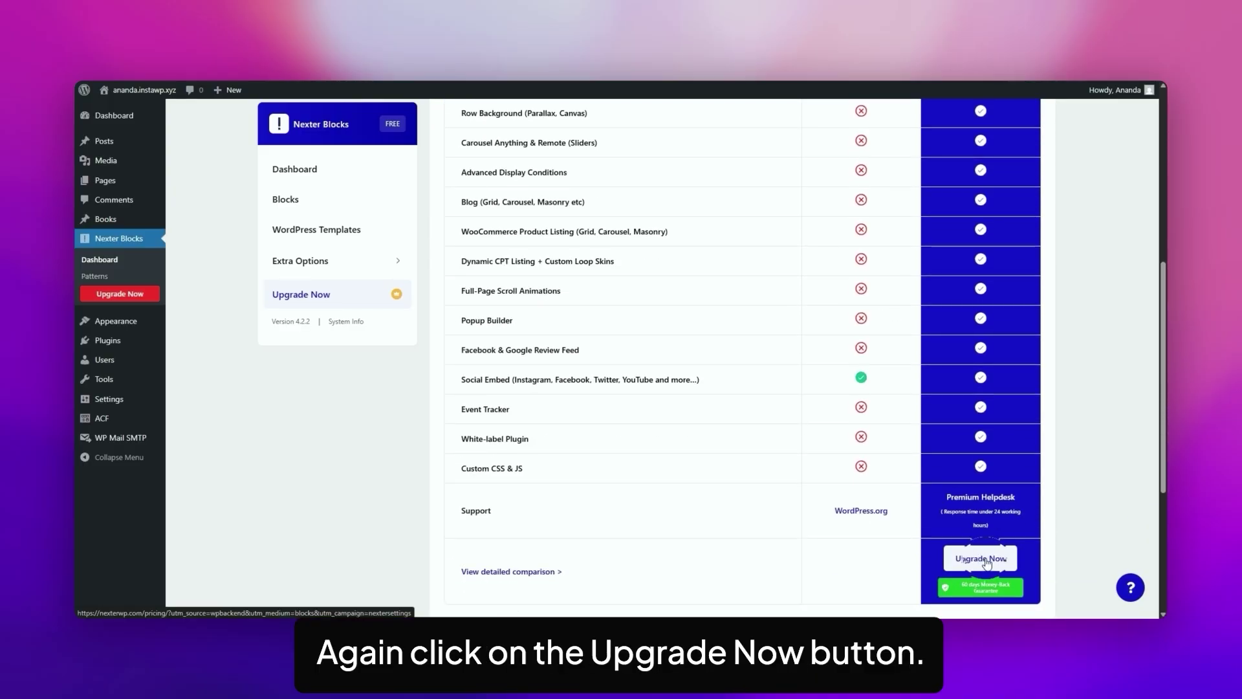
pyautogui.scroll(-3, 856, 352)
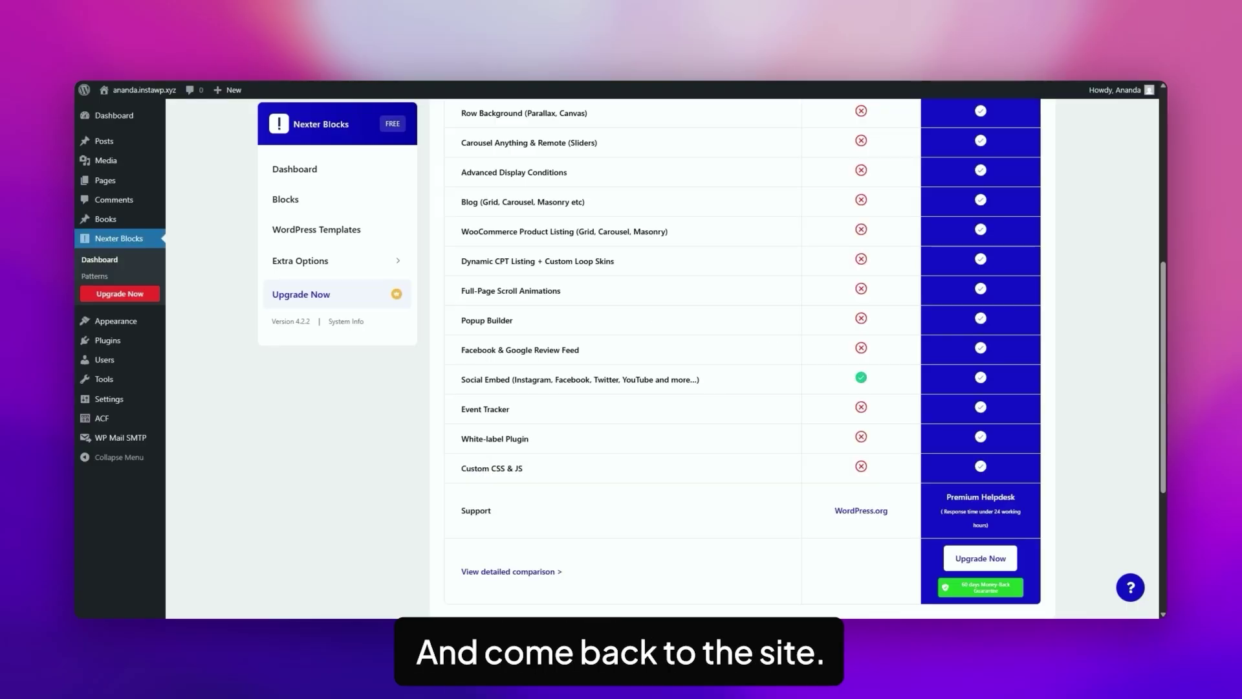
# Upload and activate the Nexter Blocks Pro plugin from the zip file the-plus-addons-for-block-editor-pro-store-V4.2.1.
pyautogui.moveTo(108, 341)
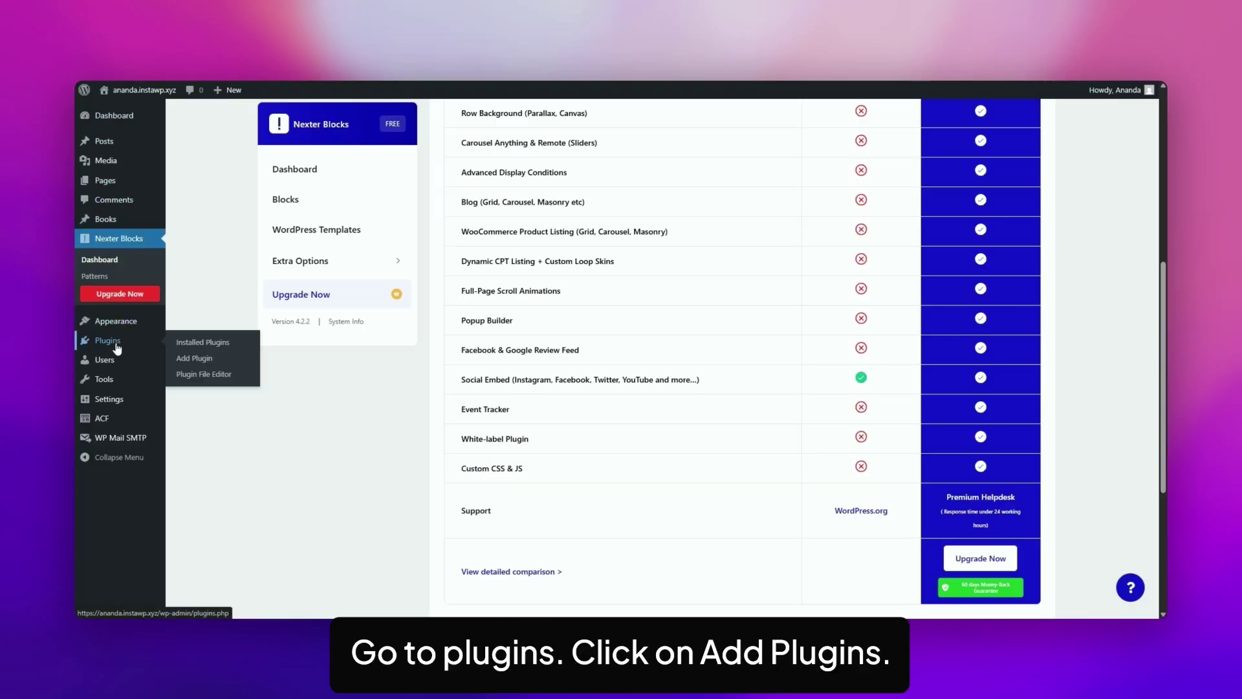
pyautogui.click(196, 360)
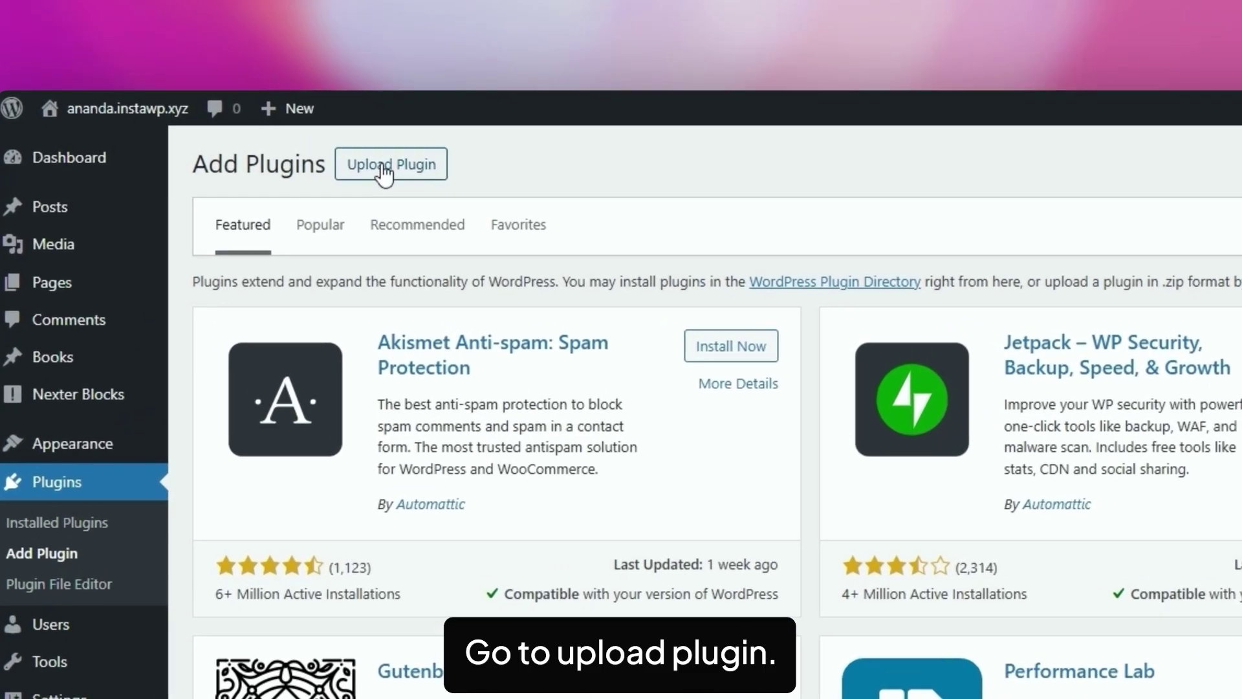
pyautogui.click(284, 120)
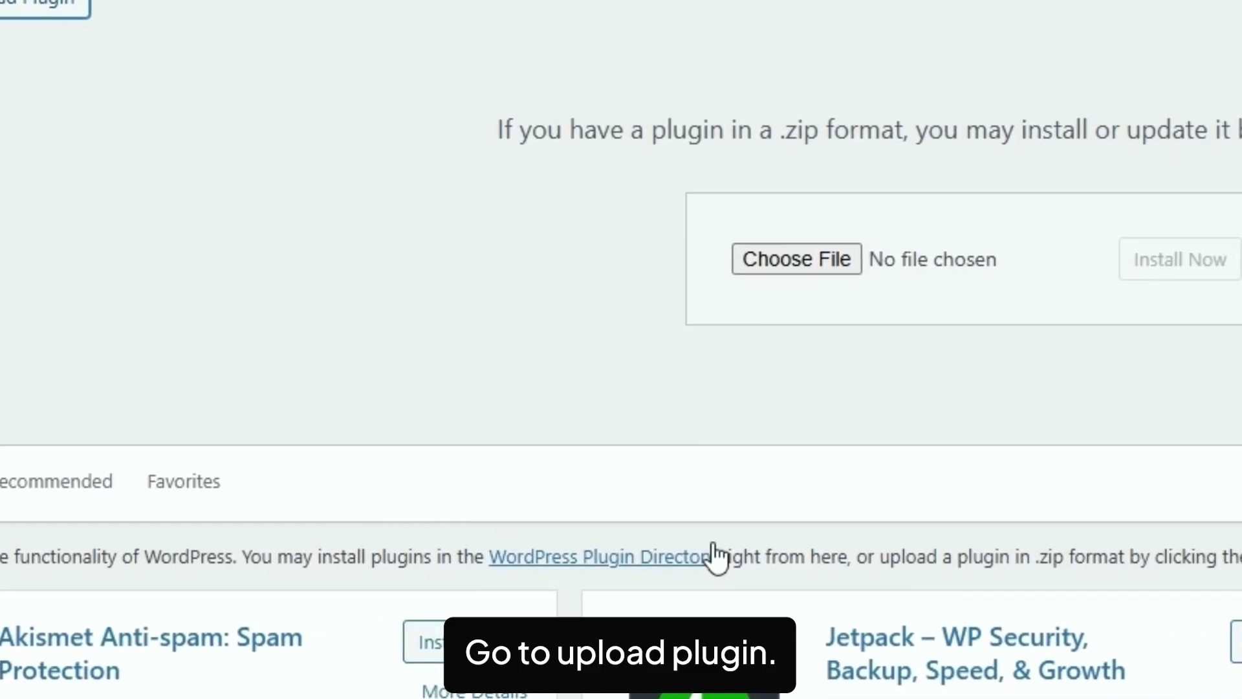
pyautogui.click(683, 257)
pyautogui.click(464, 155)
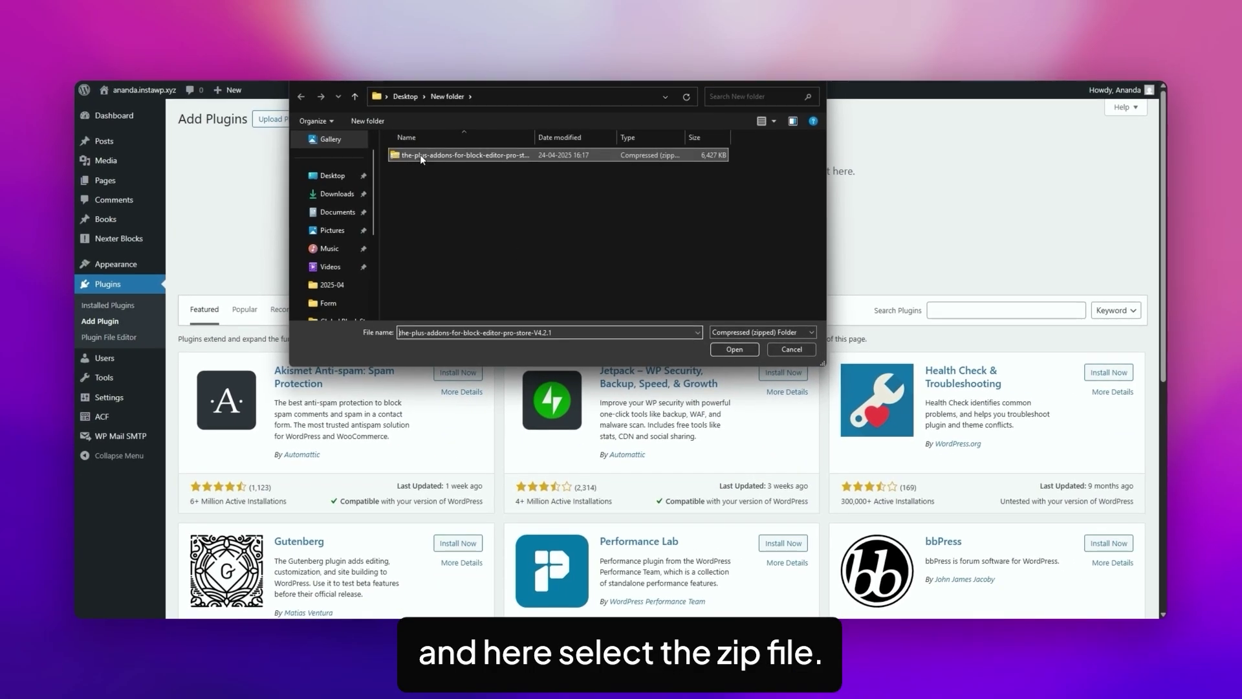
pyautogui.click(735, 349)
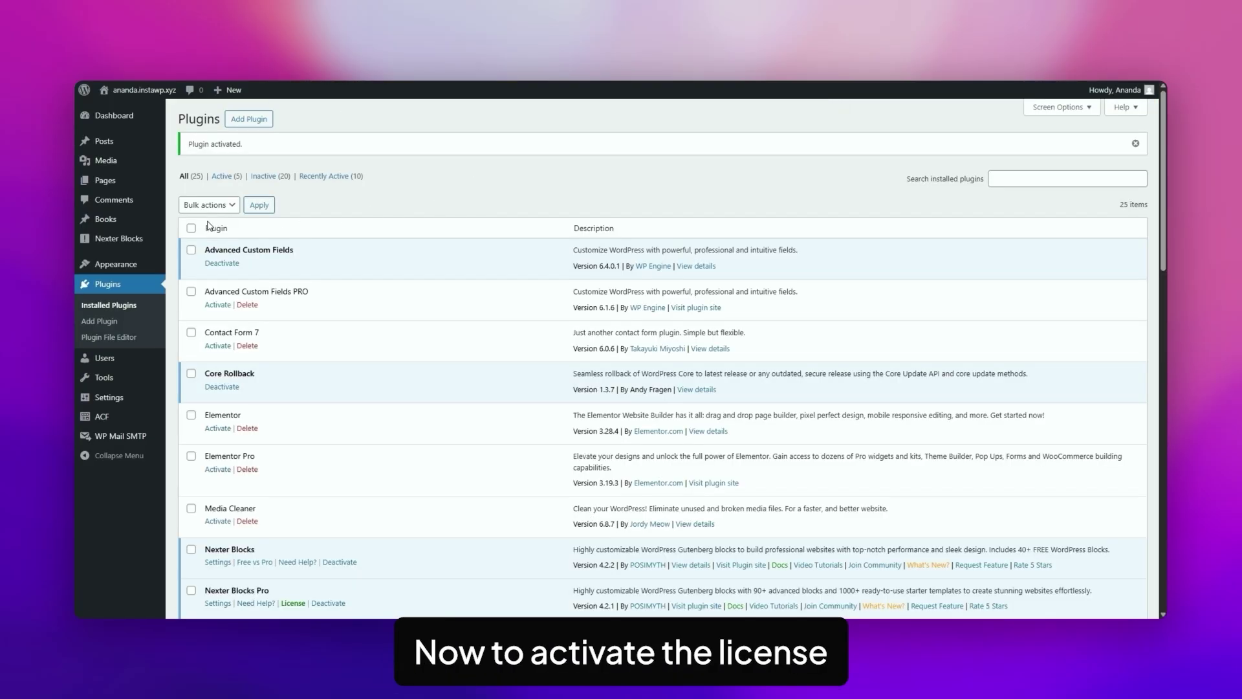
# Open the Pro licence activation page of Nexter Blocks.
pyautogui.click(115, 240)
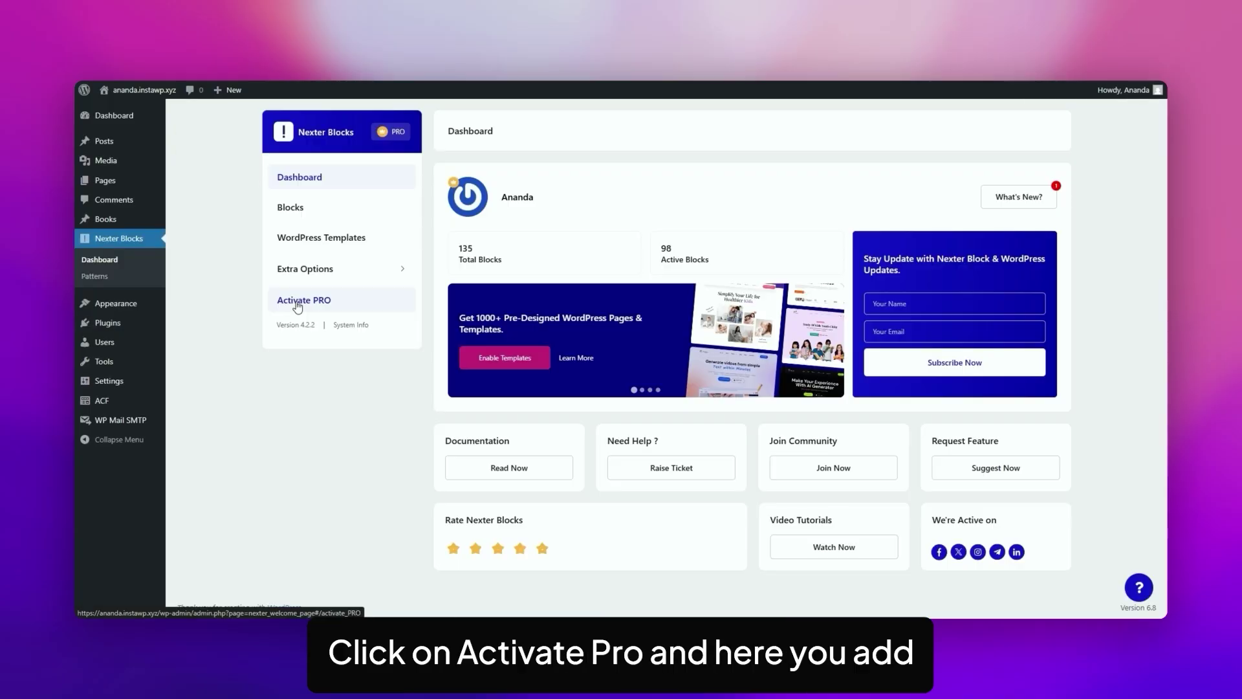
pyautogui.click(297, 301)
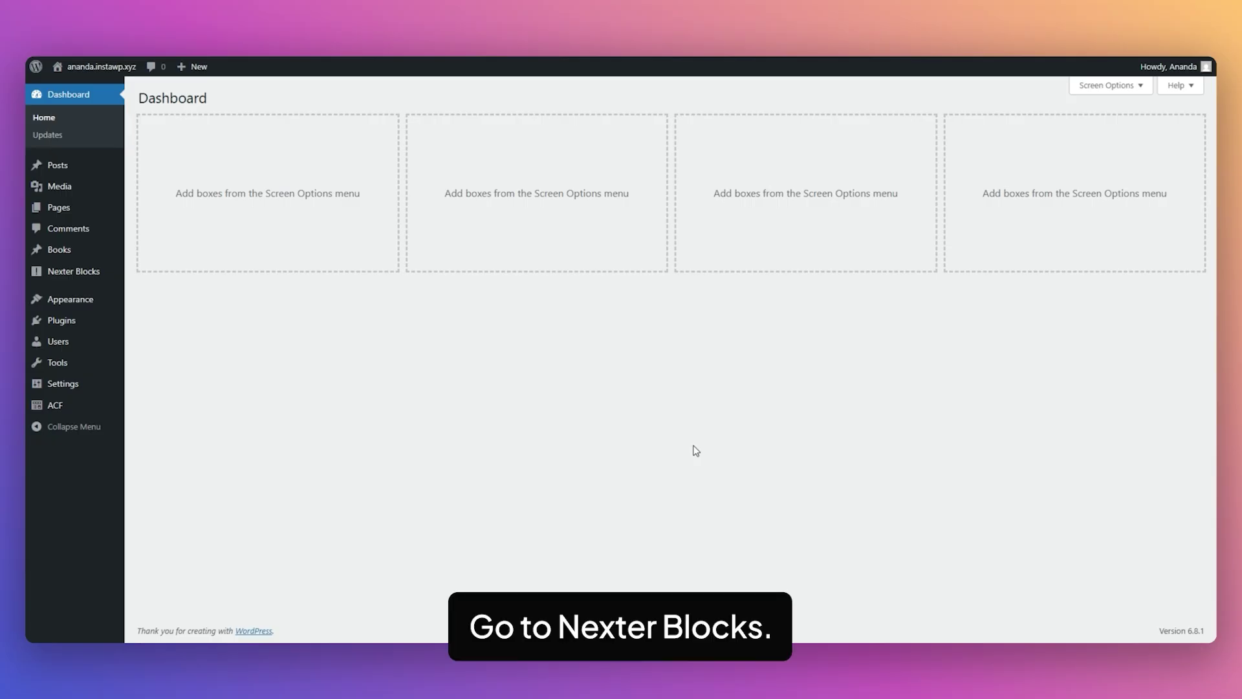
# Search the Nexter Blocks block list for "coupon code", enable the Coupon Code block and save the settings.
pyautogui.click(70, 271)
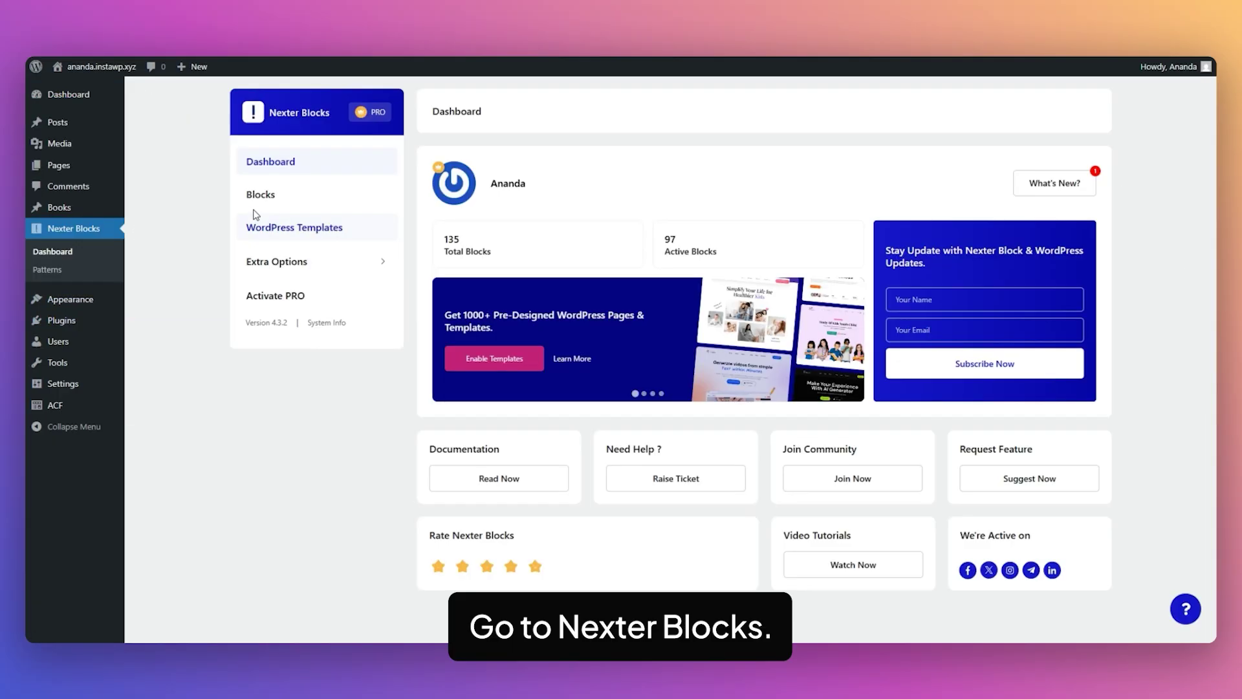
pyautogui.click(260, 196)
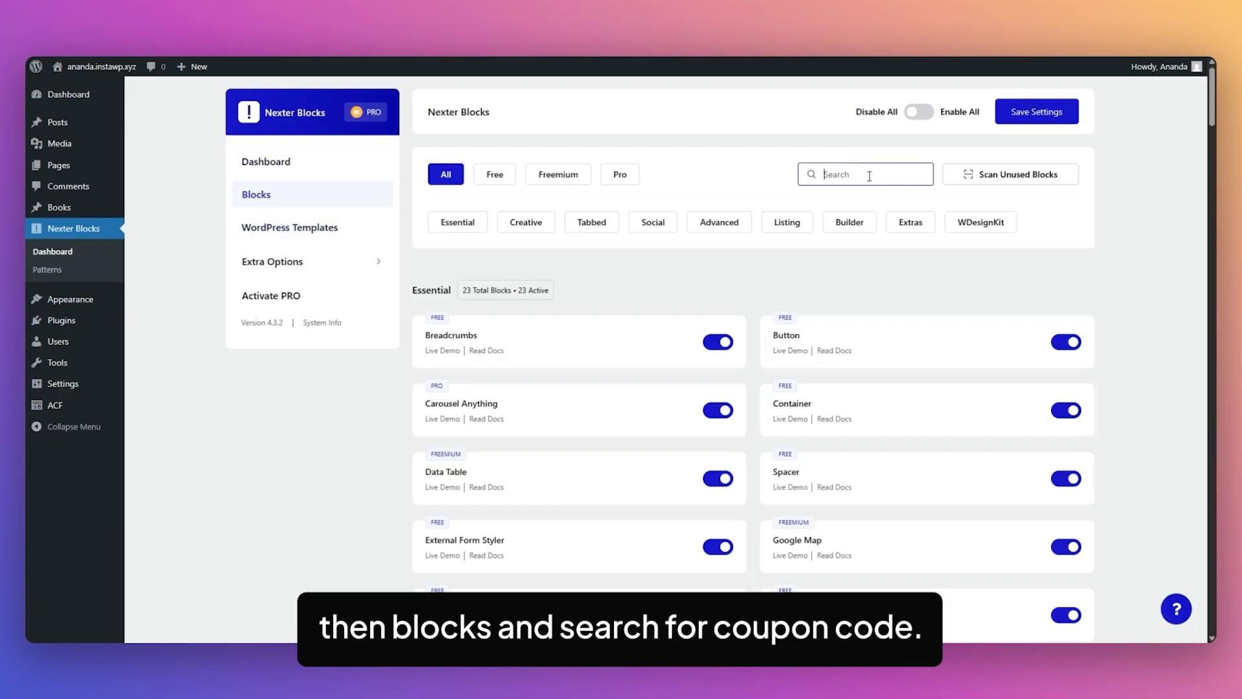
pyautogui.write('coupon code')
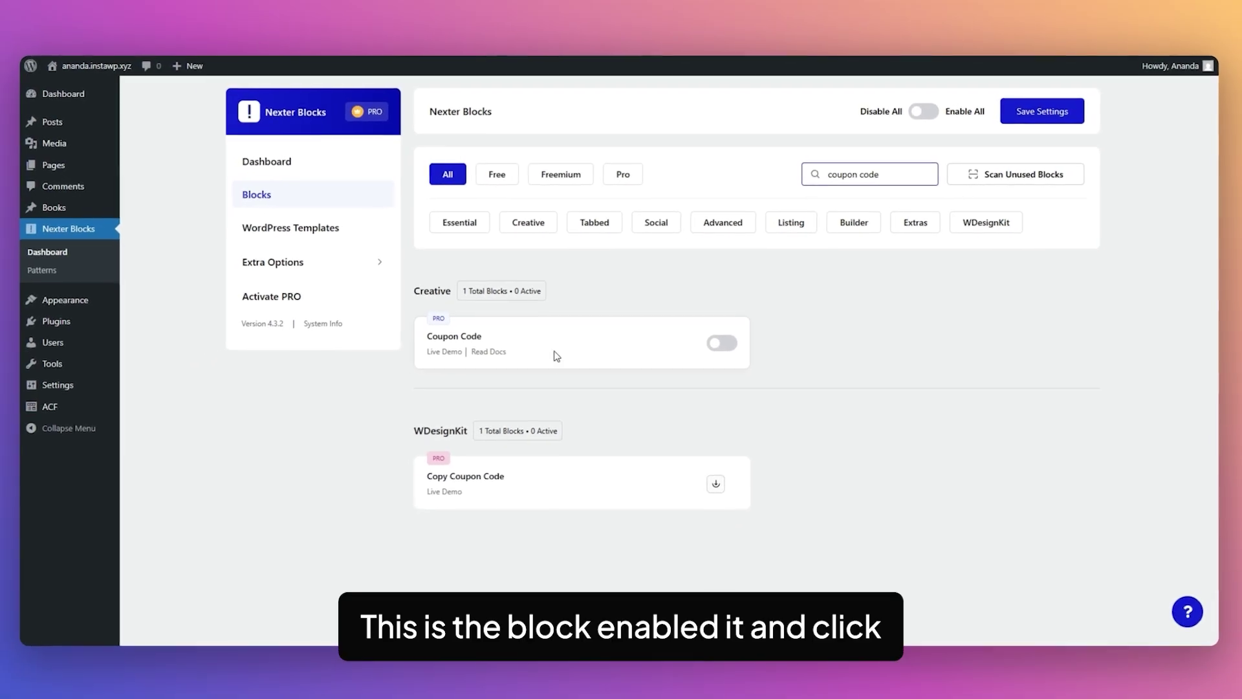
pyautogui.click(721, 343)
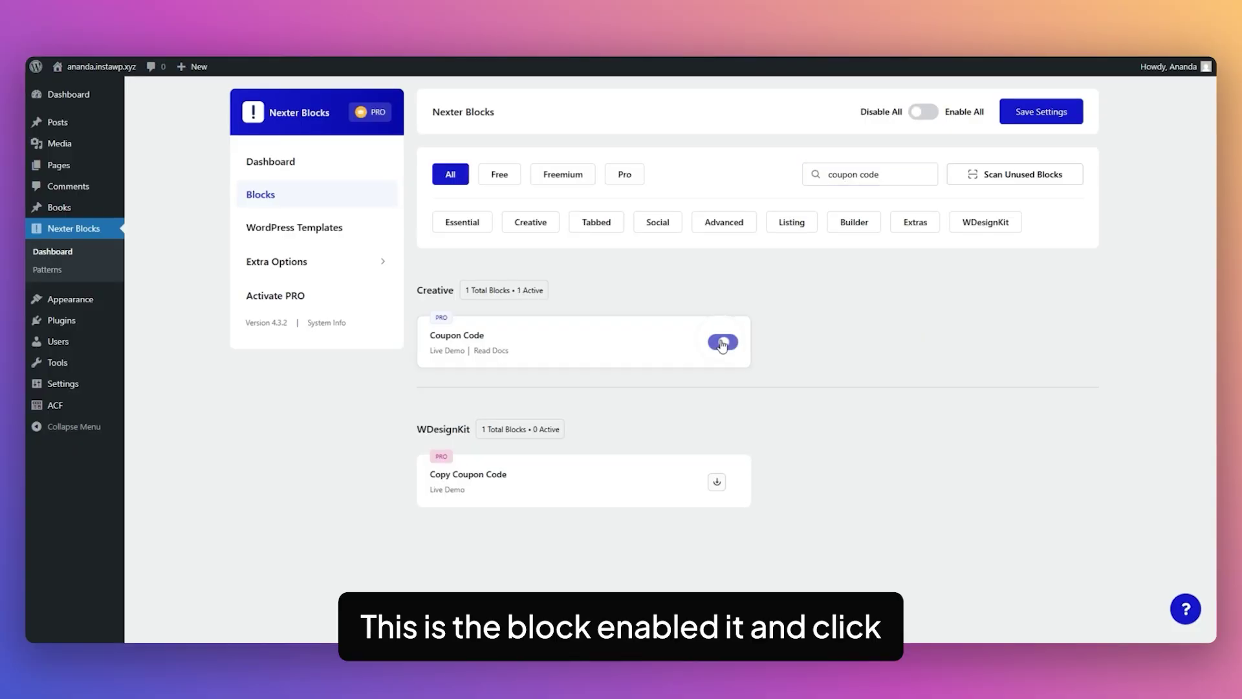
pyautogui.click(1054, 114)
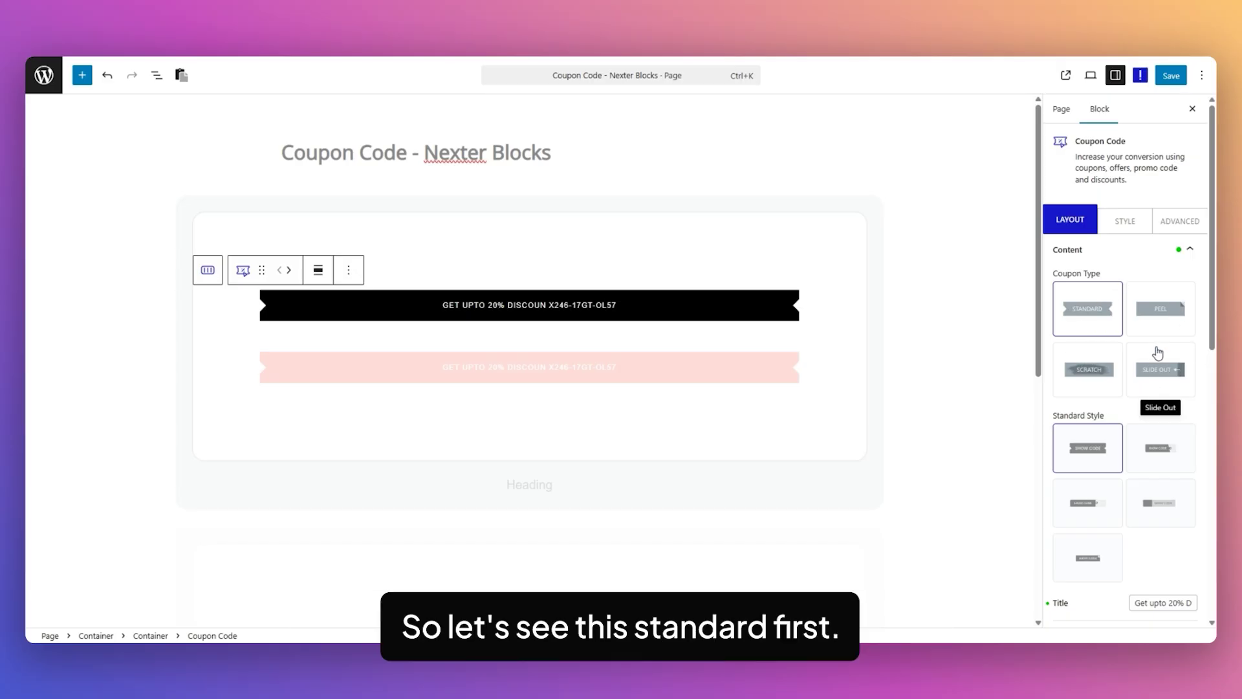
# Preview Standard styles 2, 4 and 5 on the black Coupon Code block, and restore Style 1.
pyautogui.scroll(-3, 1100, 323)
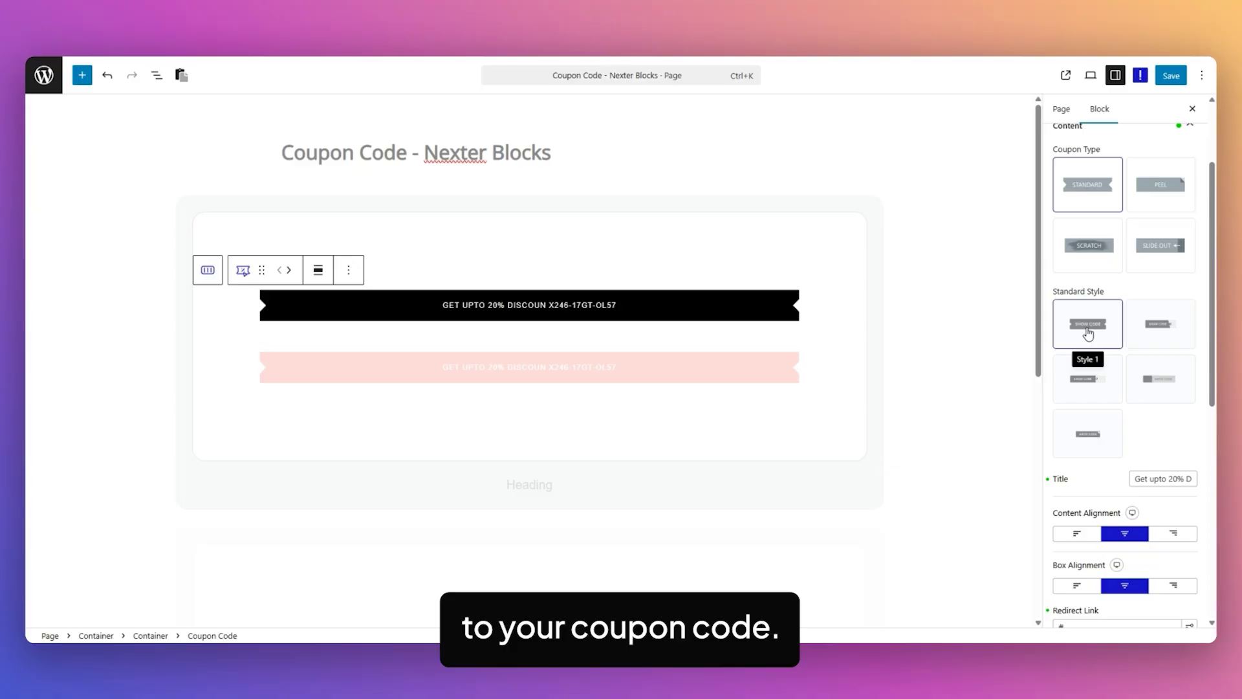
pyautogui.click(1163, 326)
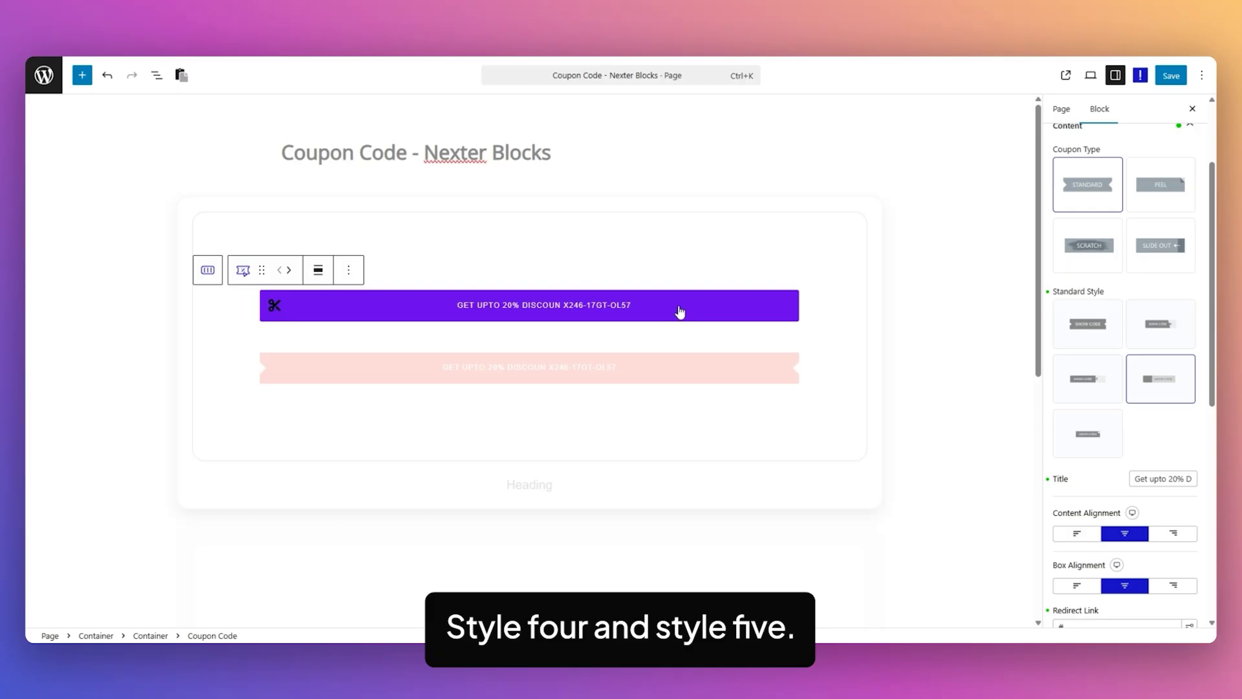
pyautogui.click(1093, 437)
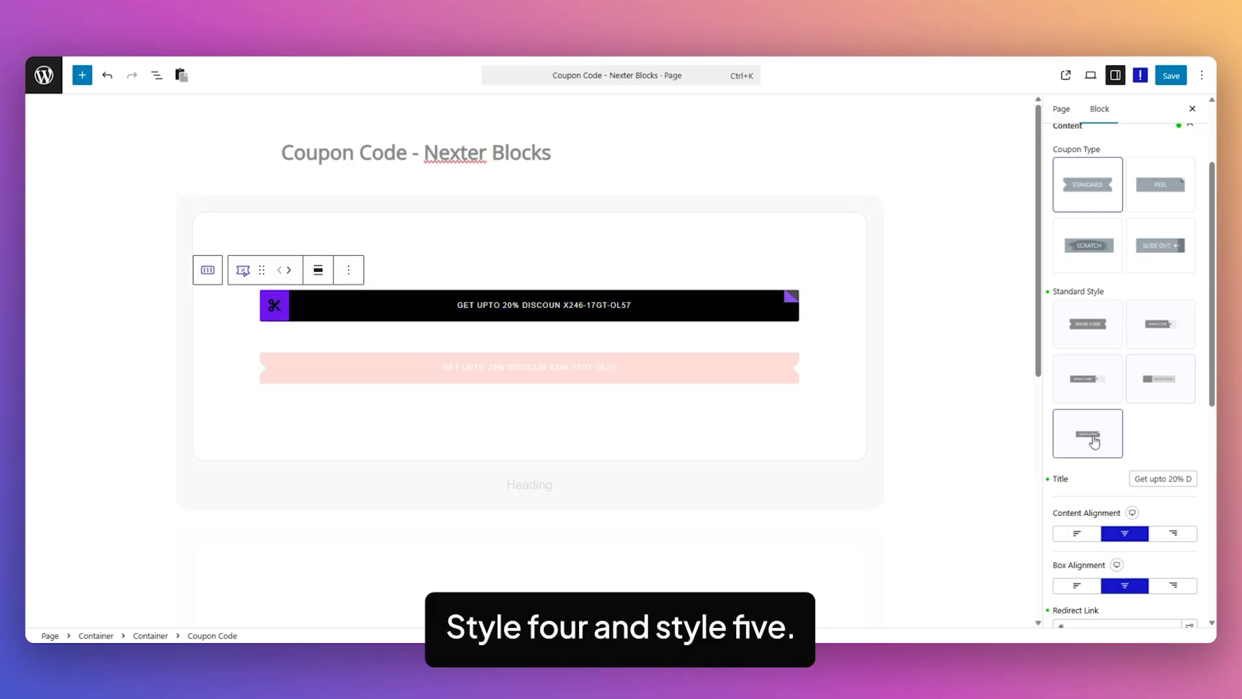
pyautogui.click(1098, 335)
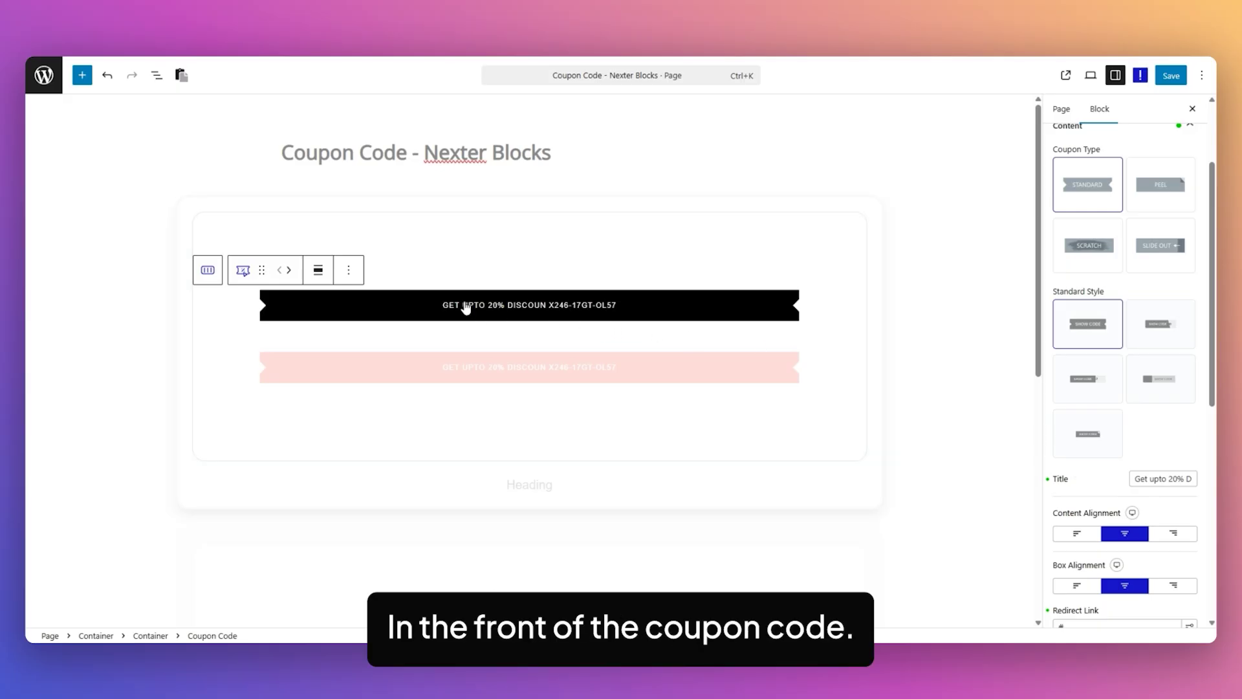
# Examine the coupon's title, alignment and redirect link settings, and highlight the value in its Copy Code field.
pyautogui.scroll(-3, 1138, 401)
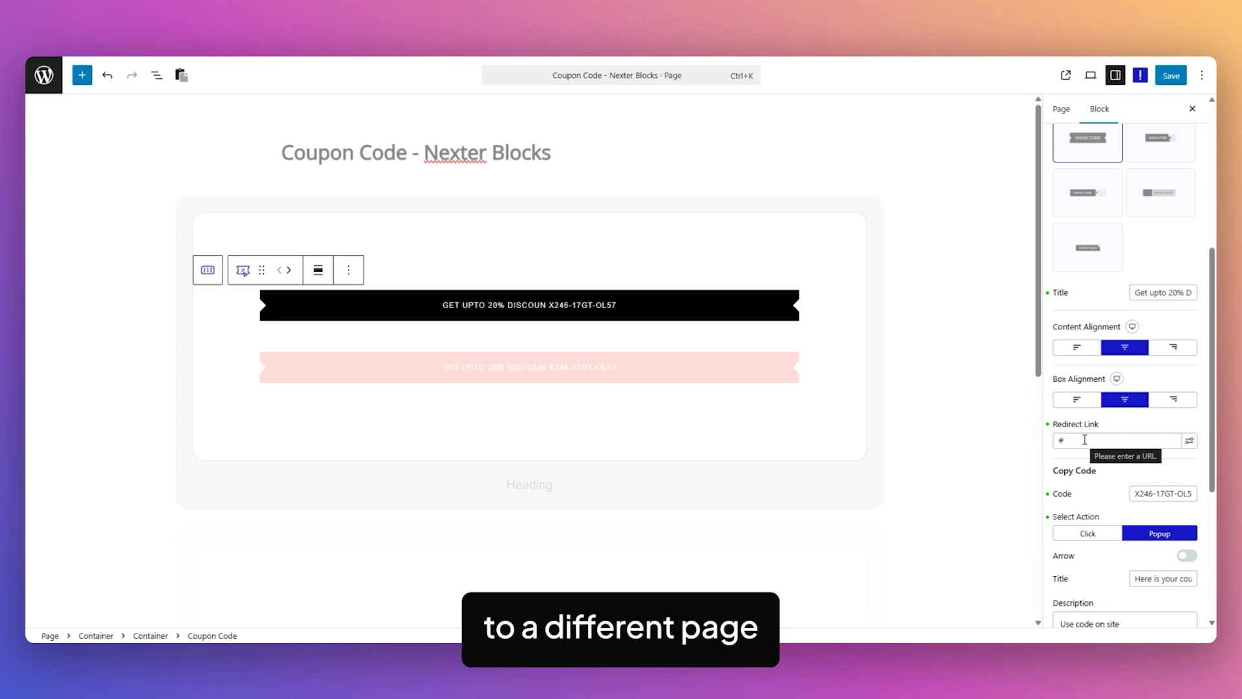
pyautogui.scroll(-1, 1090, 437)
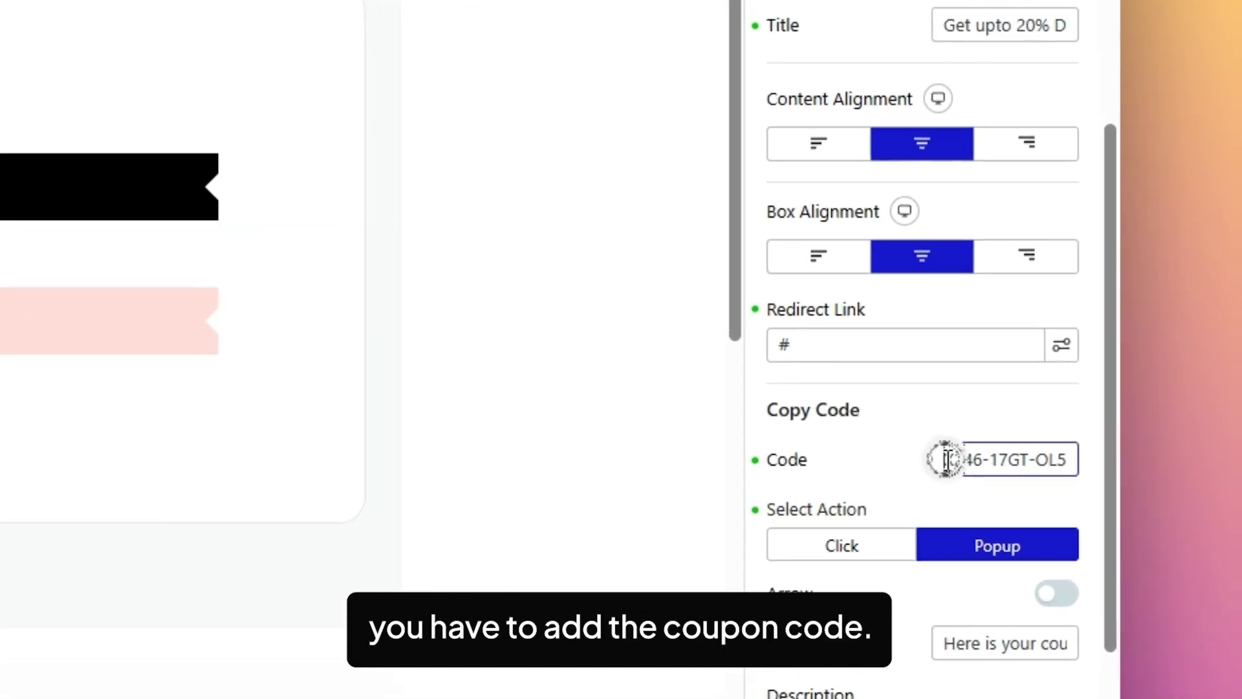
pyautogui.moveTo(1137, 432); pyautogui.dragTo(1194, 432)
pyautogui.click(841, 495)
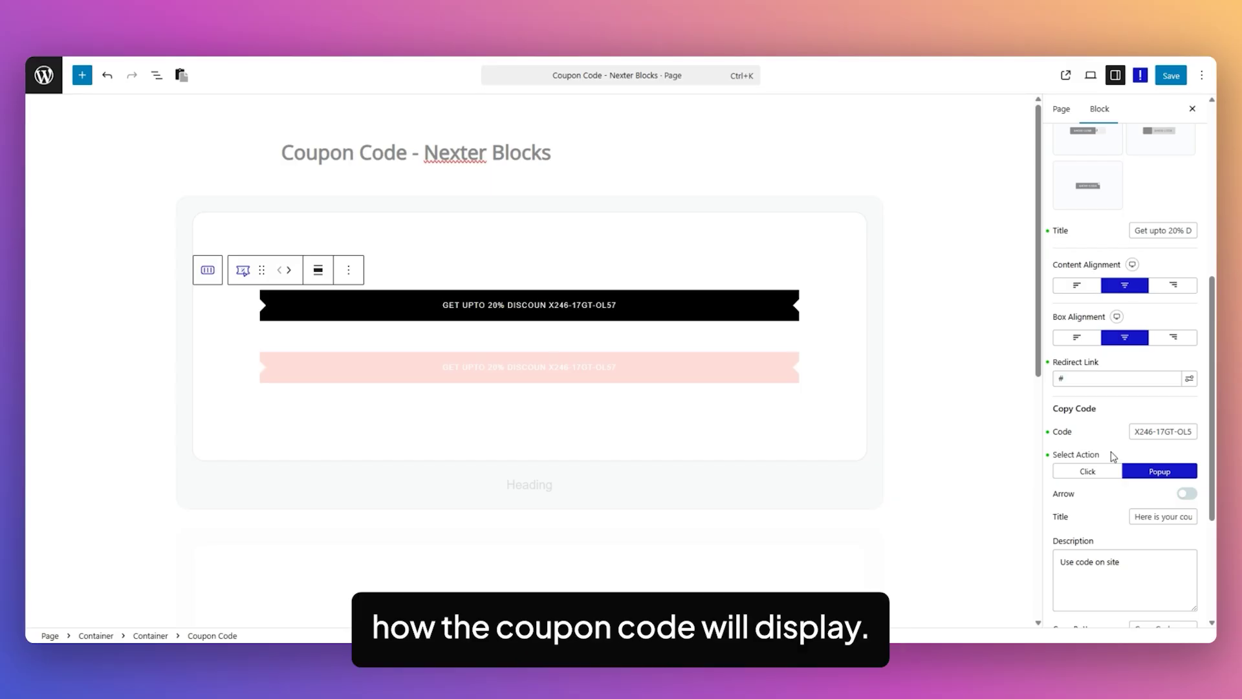
# Switch the coupon's copy action to Click to compare its options, and restore the Popup action.
pyautogui.click(1091, 473)
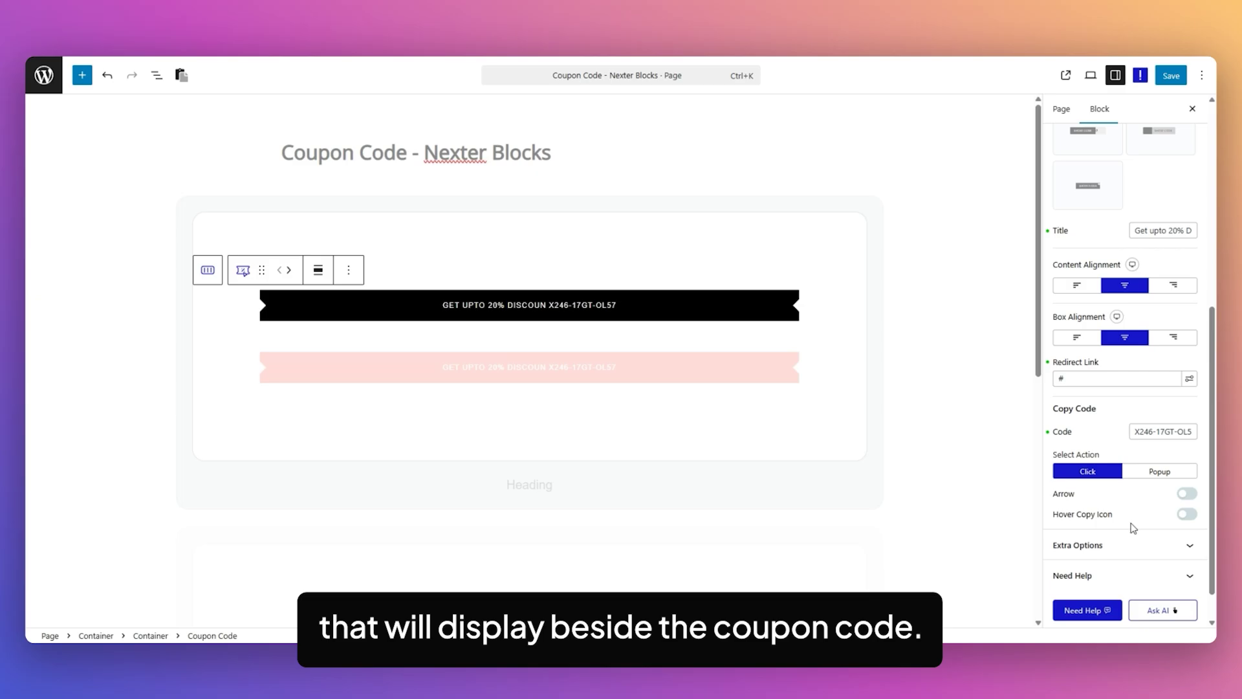
pyautogui.click(1159, 472)
pyautogui.scroll(-1, 1122, 453)
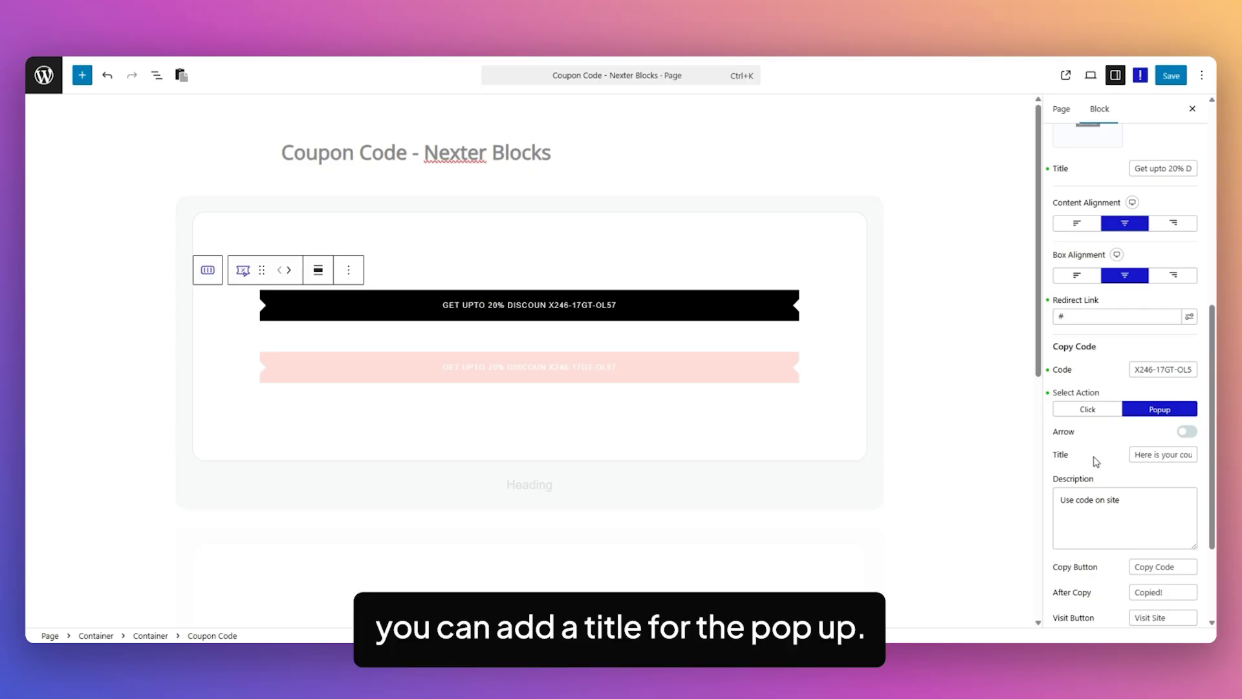
# Examine the popup's title, description and button text fields, along with the Tab Reverse setting in Extra Options.
pyautogui.scroll(-1, 1099, 453)
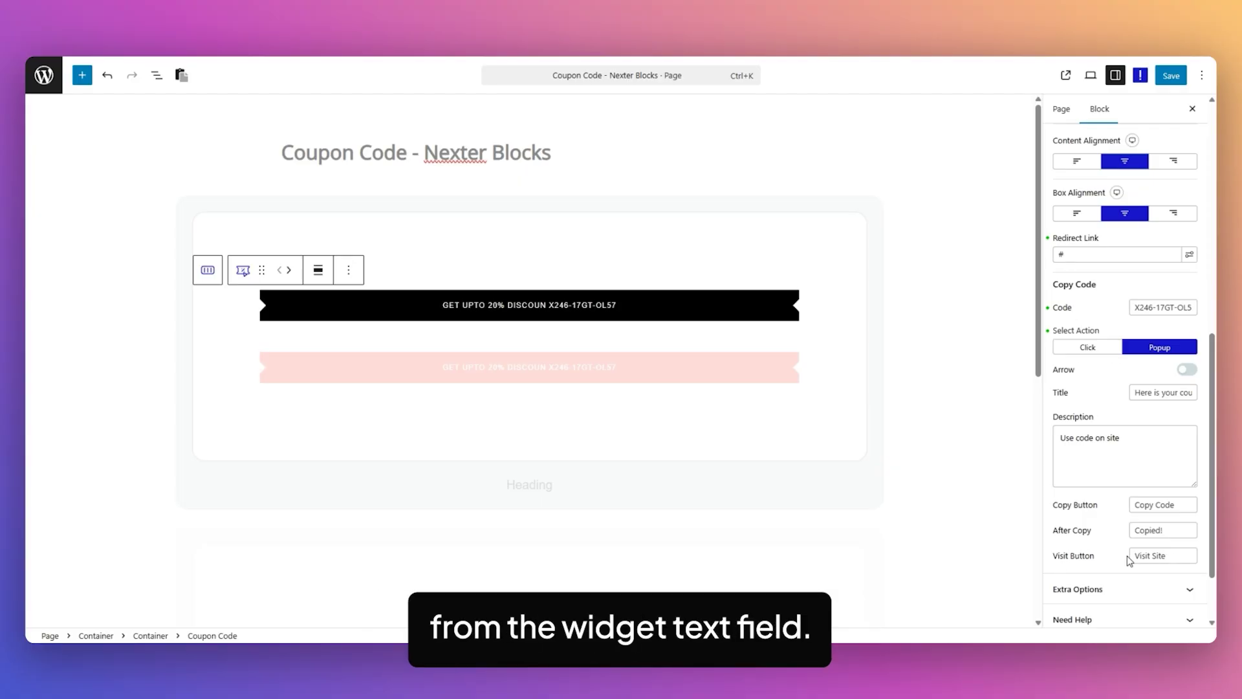
pyautogui.click(1125, 589)
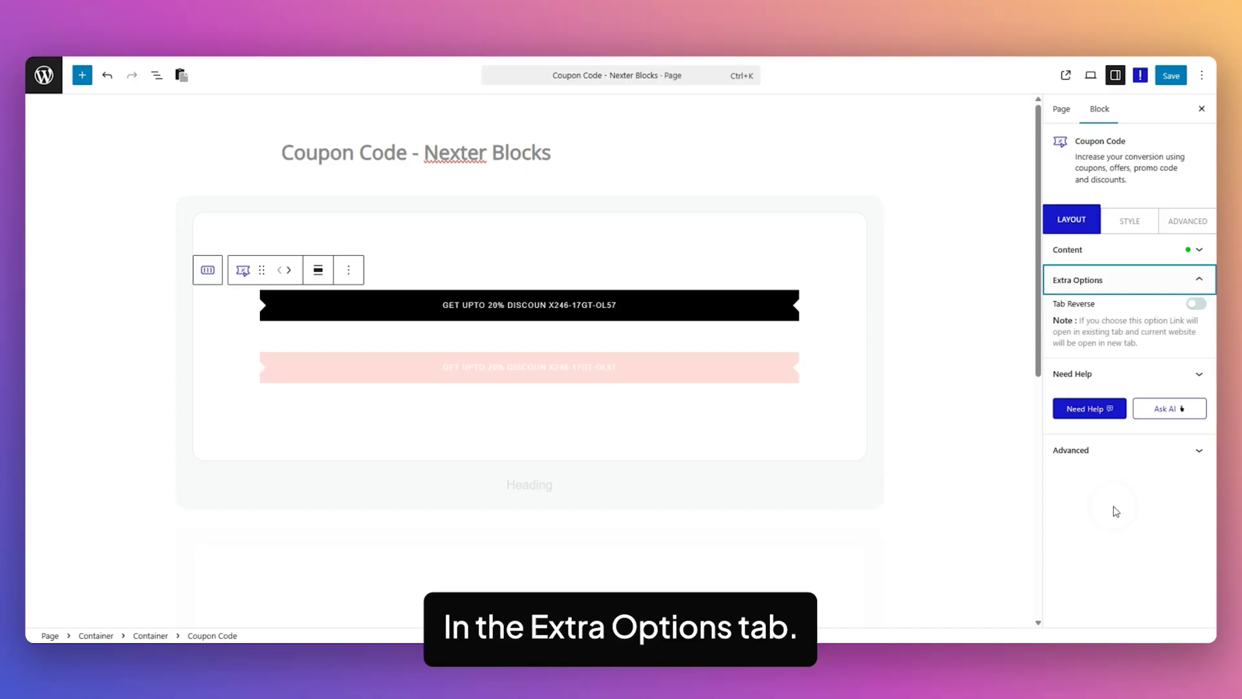
pyautogui.click(1125, 305)
pyautogui.click(1126, 250)
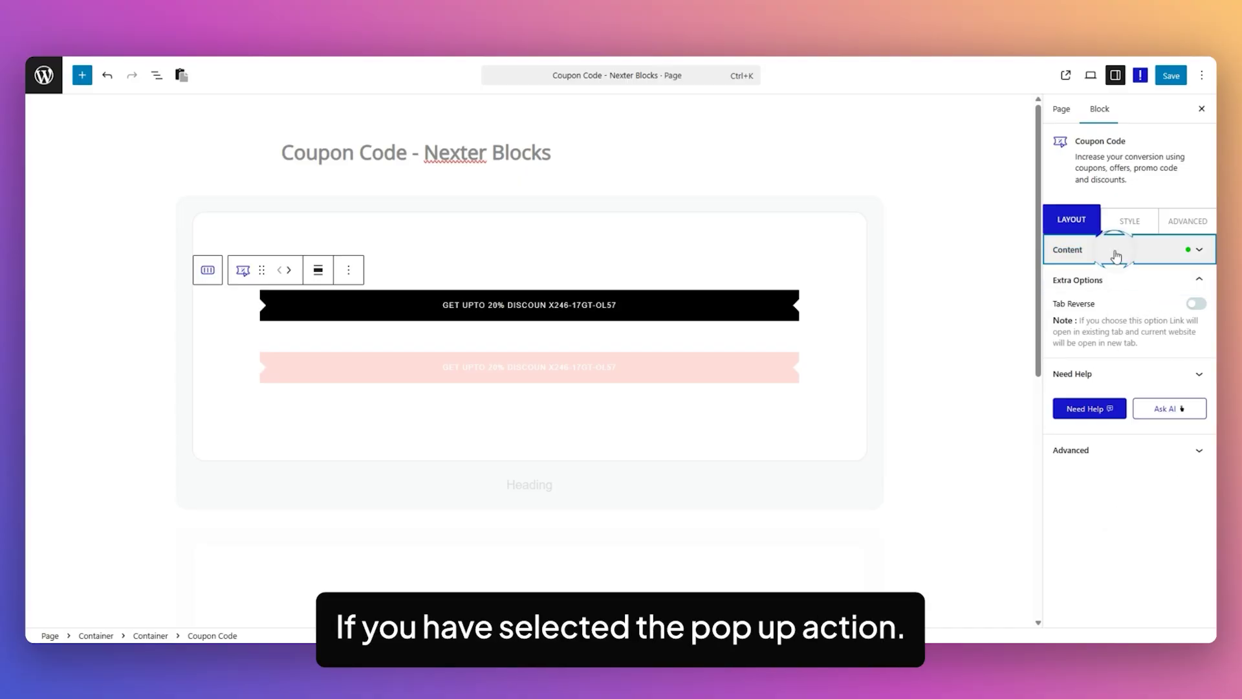
pyautogui.scroll(-6, 1144, 277)
pyautogui.click(1136, 511)
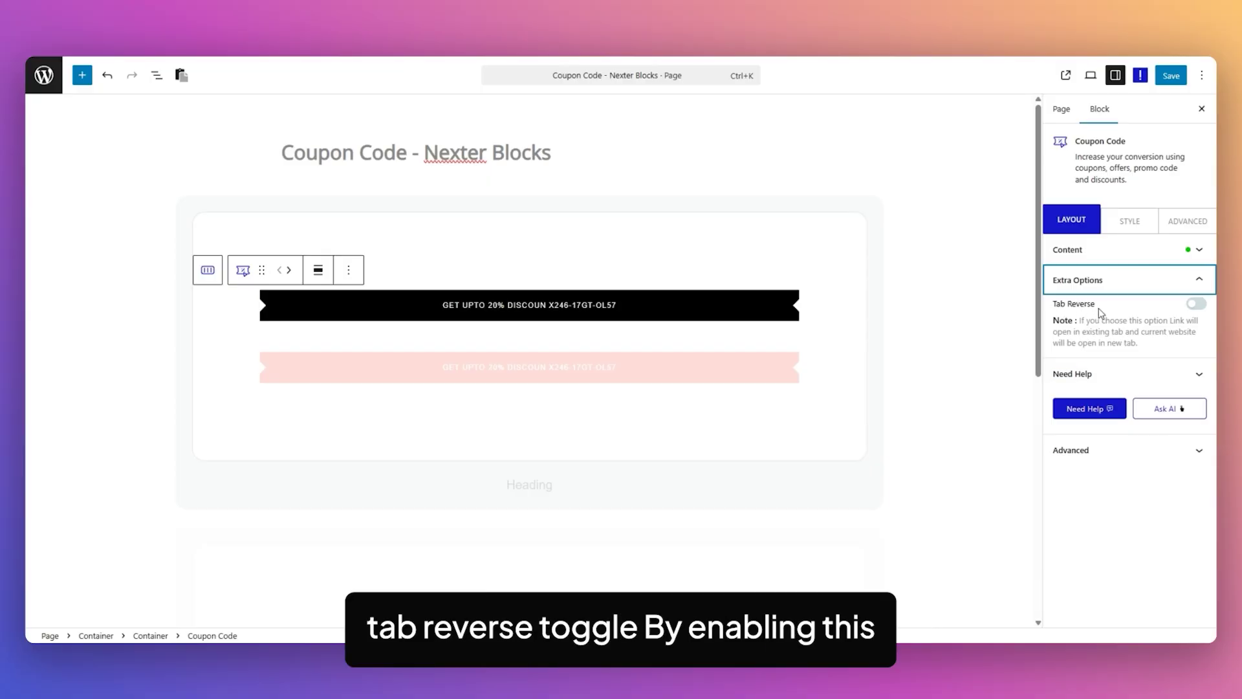
pyautogui.click(1140, 313)
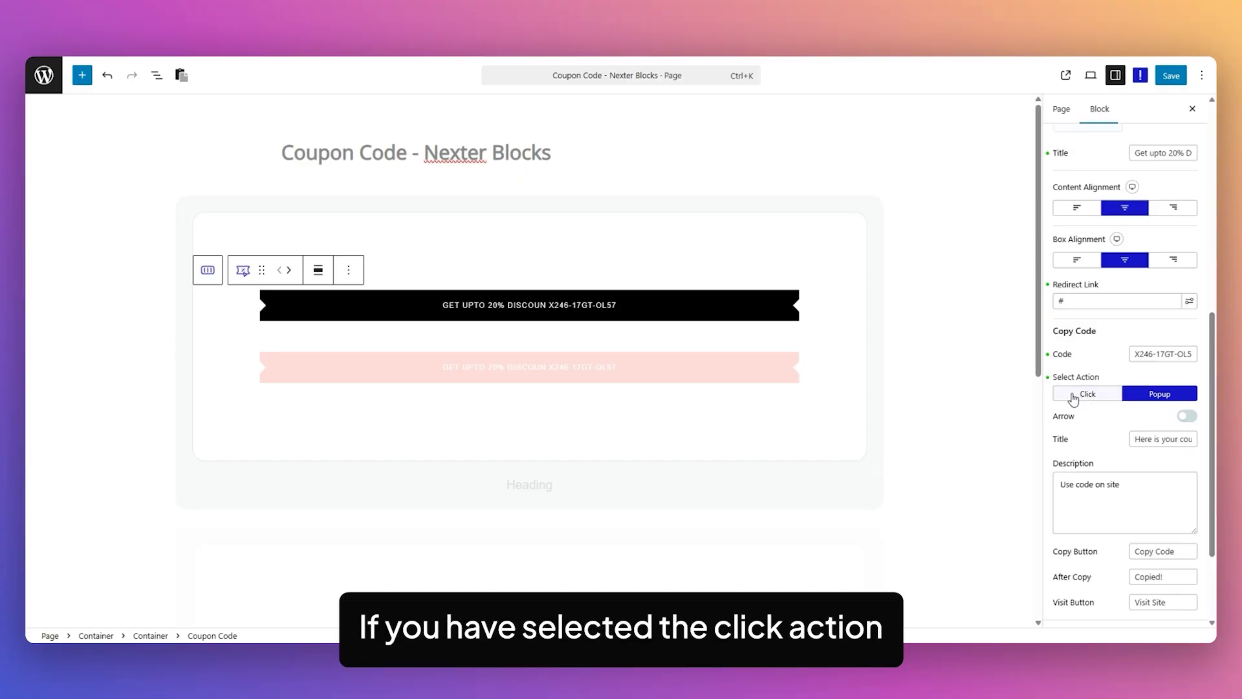
# Set the coupon's copy action to Click and enable Hide Link (Beta) in Extra Options.
pyautogui.click(1083, 398)
pyautogui.click(1123, 506)
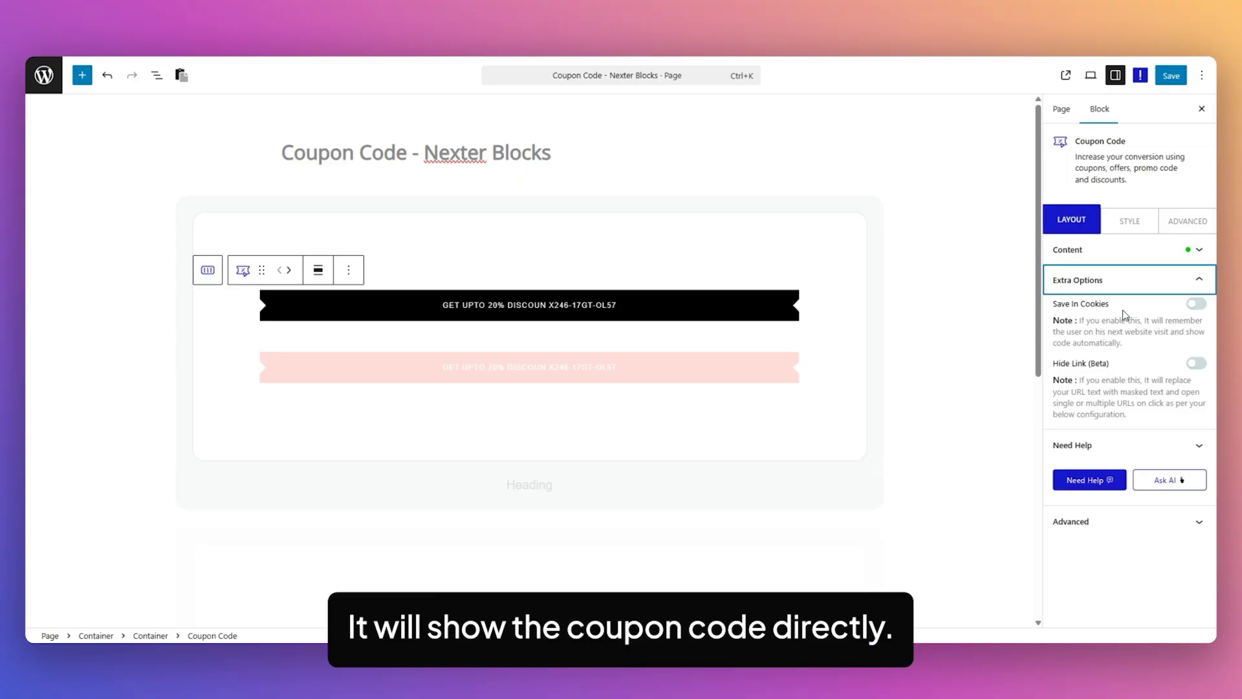
pyautogui.click(1199, 364)
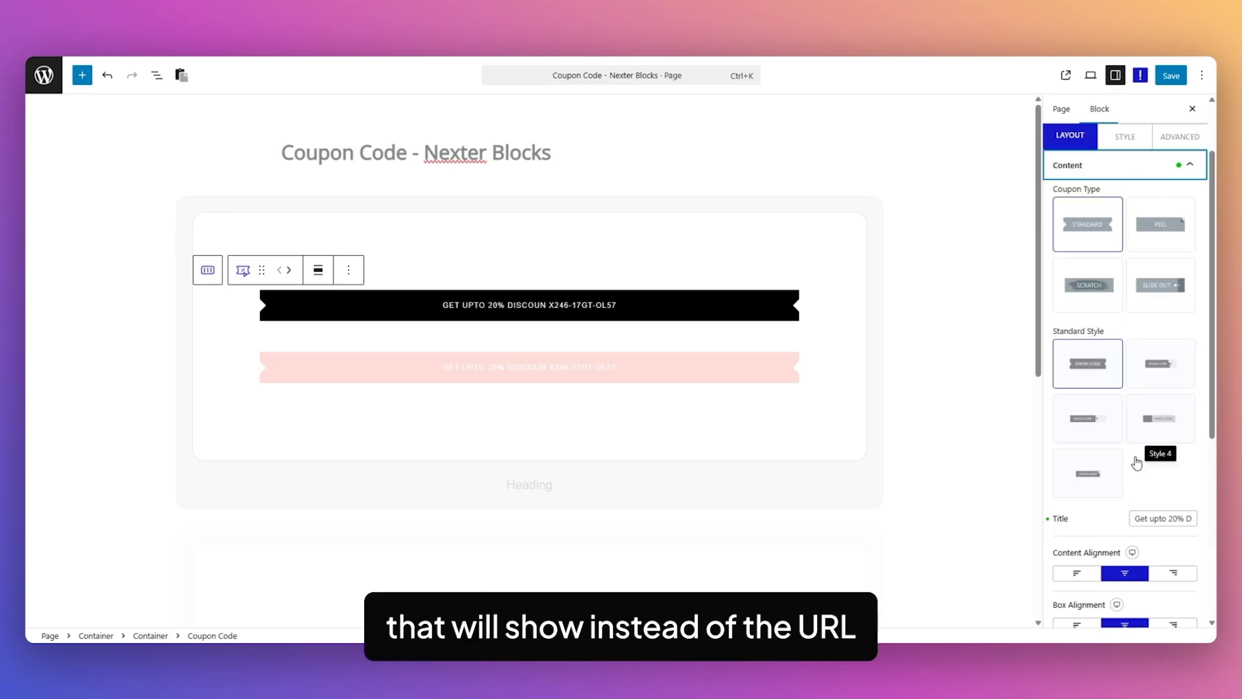
# Examine the Redirect Link value and the Label and Link fields of the Wordpress entry under Open URLs.
pyautogui.scroll(-3, 1134, 460)
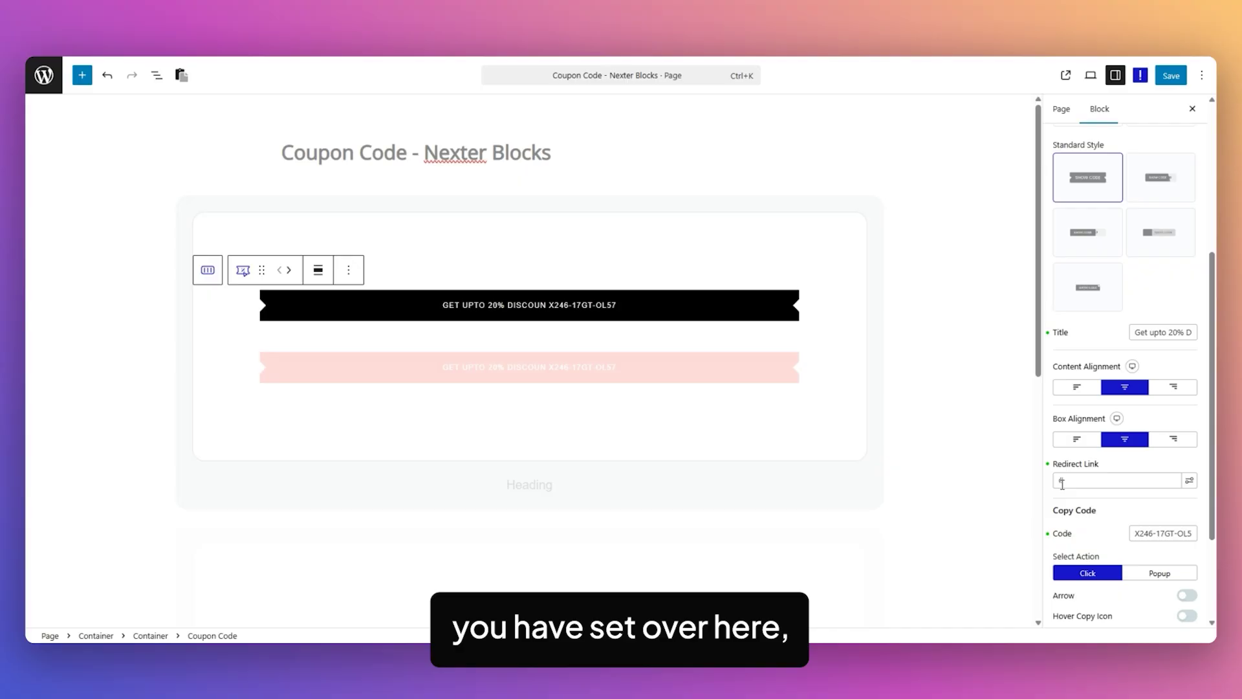
pyautogui.doubleClick(1062, 482)
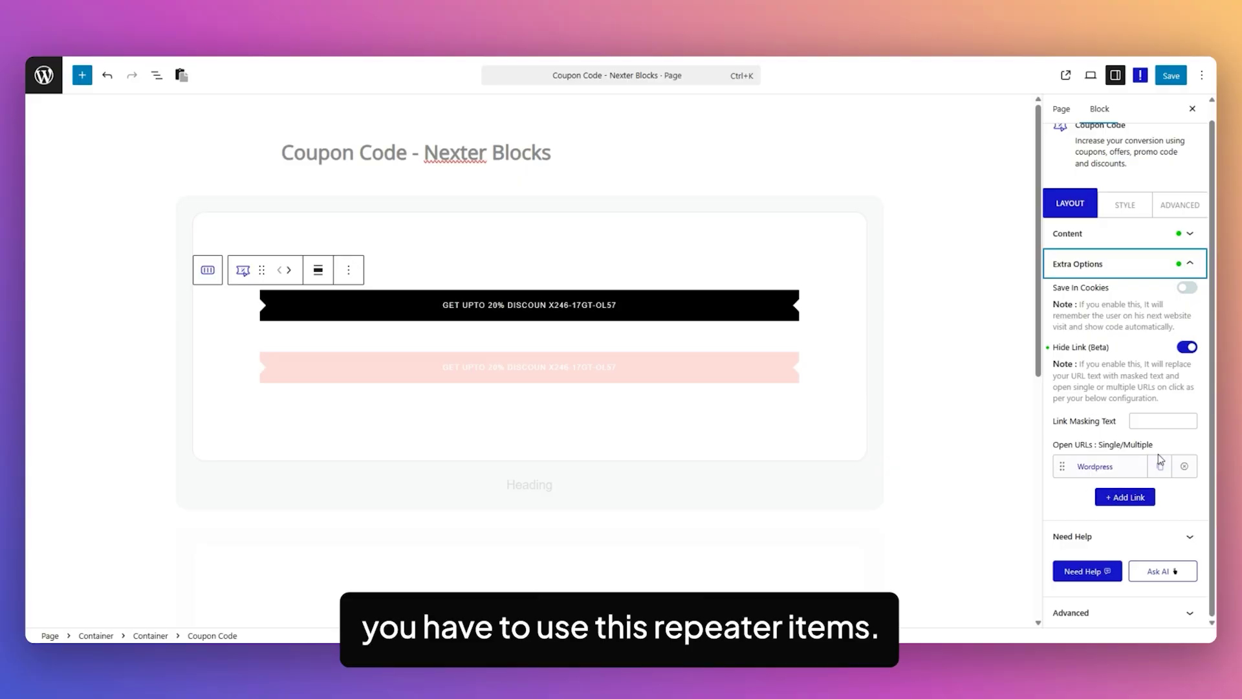
pyautogui.click(1122, 469)
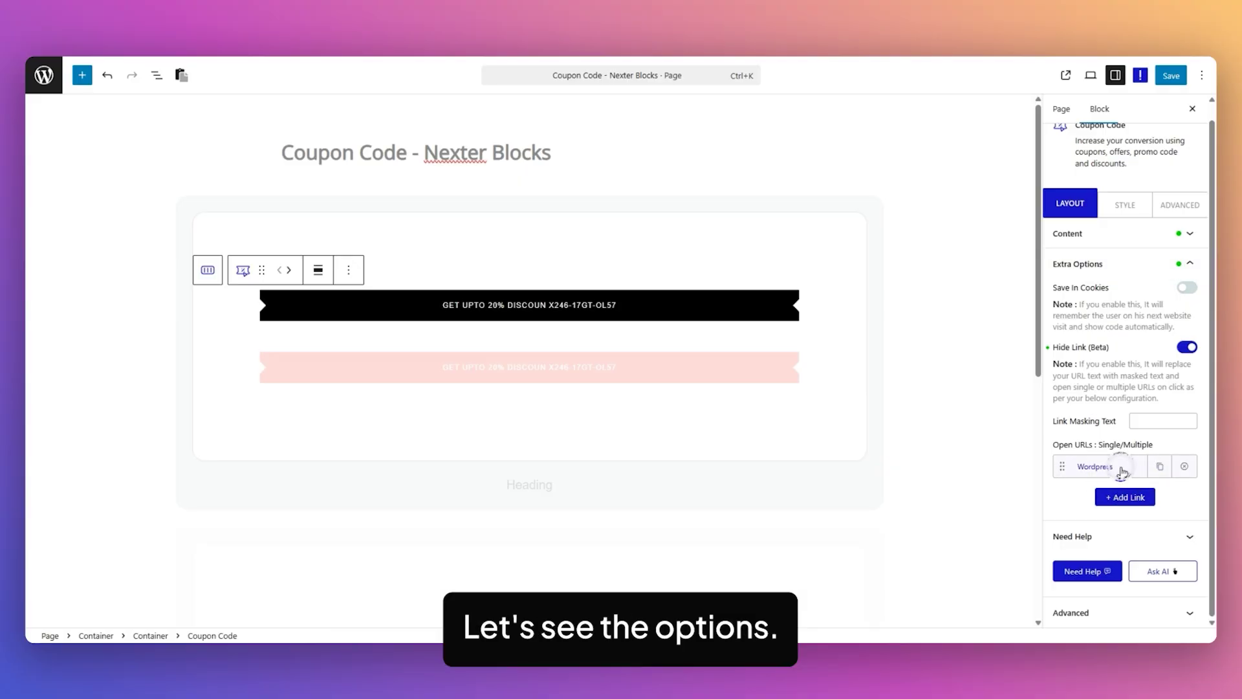
pyautogui.scroll(-2, 1158, 490)
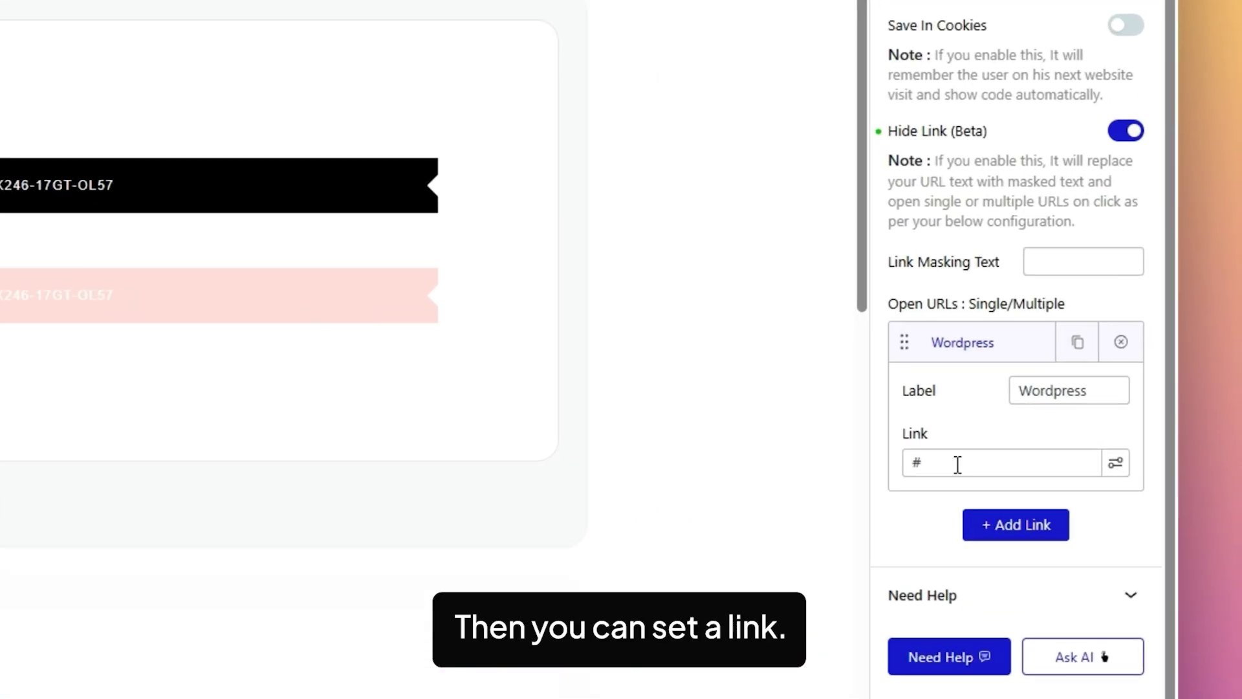
pyautogui.moveTo(1089, 461); pyautogui.dragTo(1065, 461)
pyautogui.click(1101, 445)
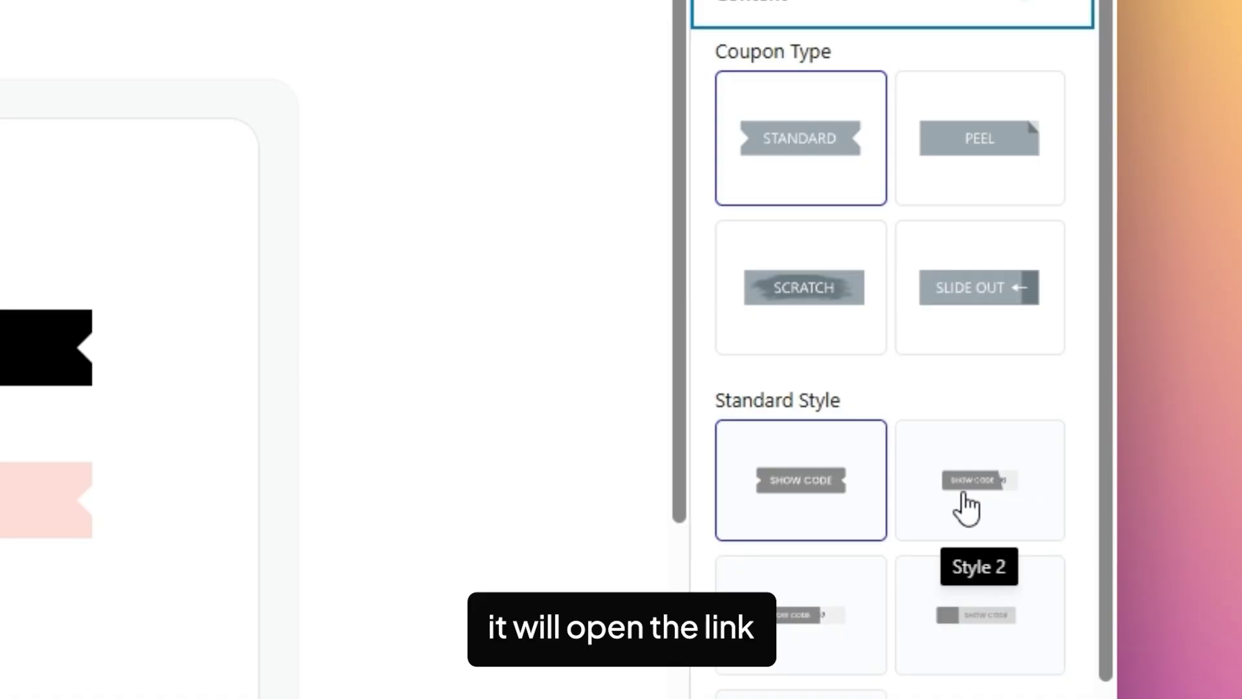
# Highlight the Redirect Link value, and compare it with the highlighted link value of the Wordpress entry.
pyautogui.scroll(-5, 951, 498)
pyautogui.click(754, 353)
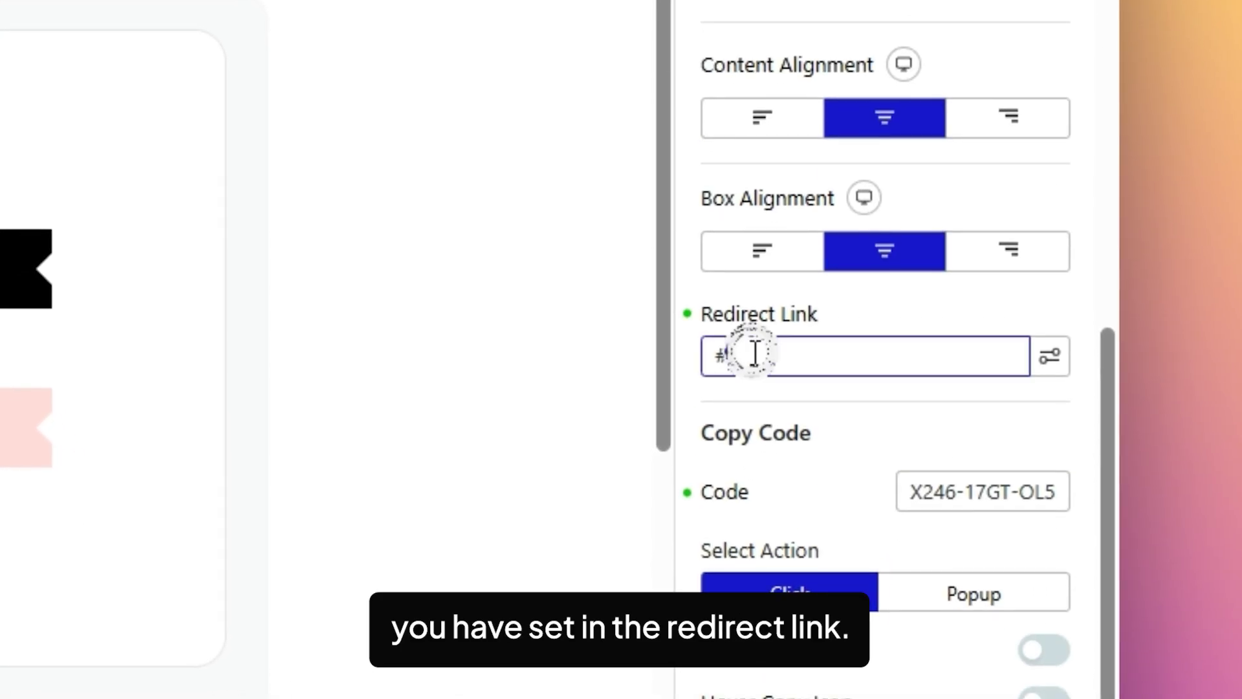
pyautogui.doubleClick(719, 355)
pyautogui.scroll(-8, 848, 392)
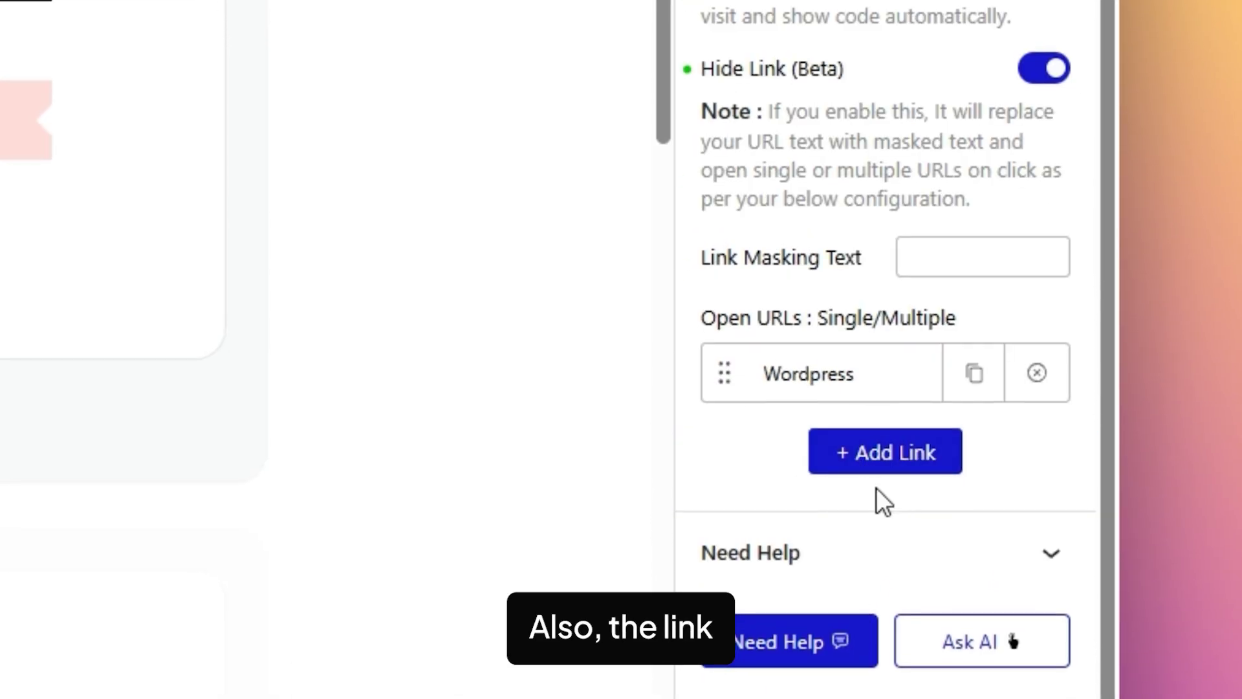
pyautogui.click(862, 382)
pyautogui.click(777, 543)
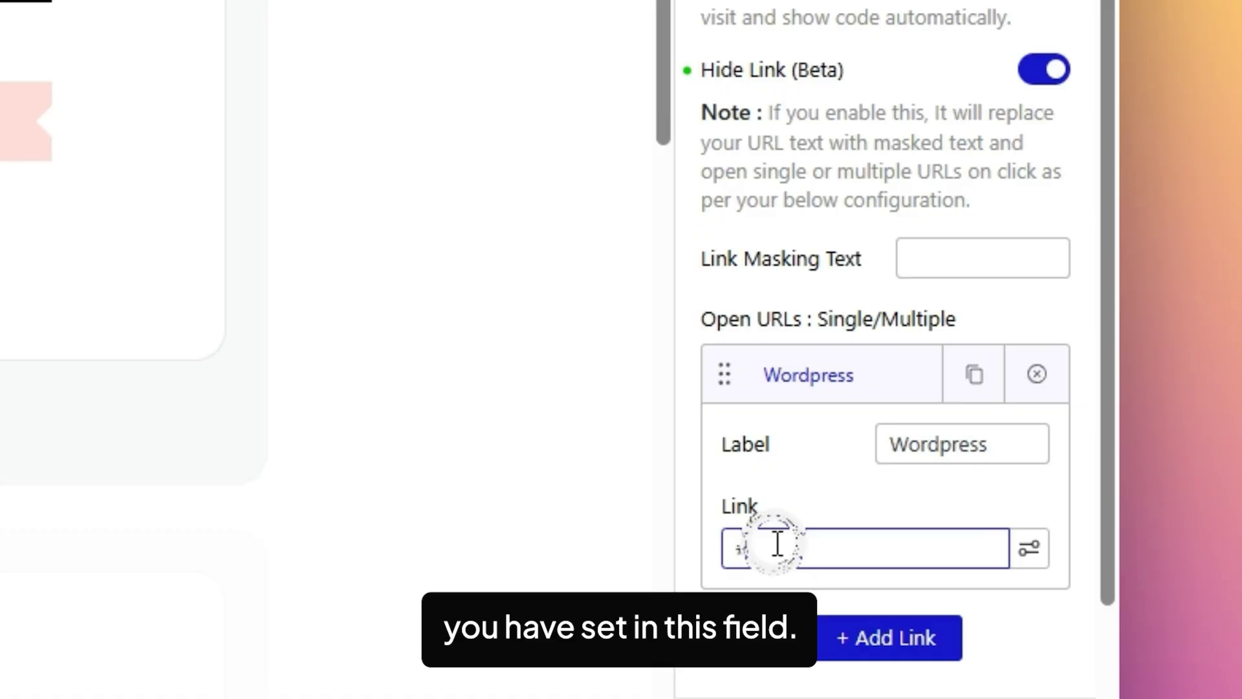
pyautogui.moveTo(777, 543); pyautogui.dragTo(738, 547)
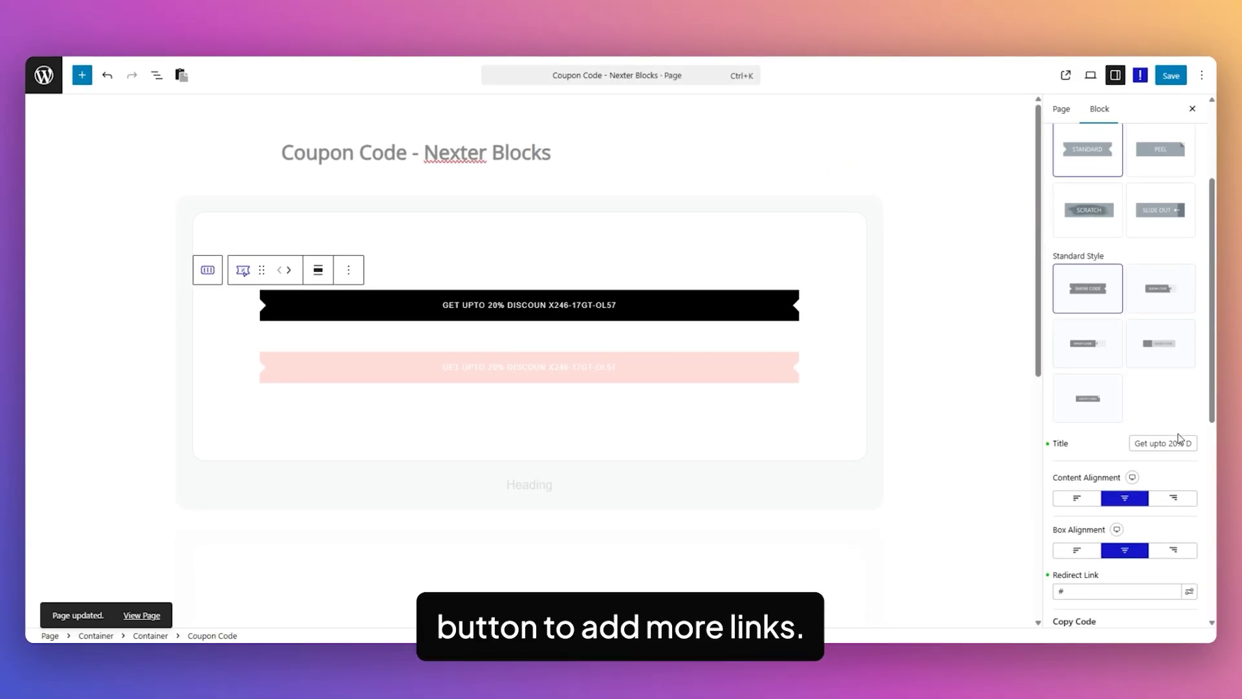
# Test the live page's coupons by opening and closing the black coupon's popup, and activate the red coupon.
pyautogui.scroll(-3, 1158, 427)
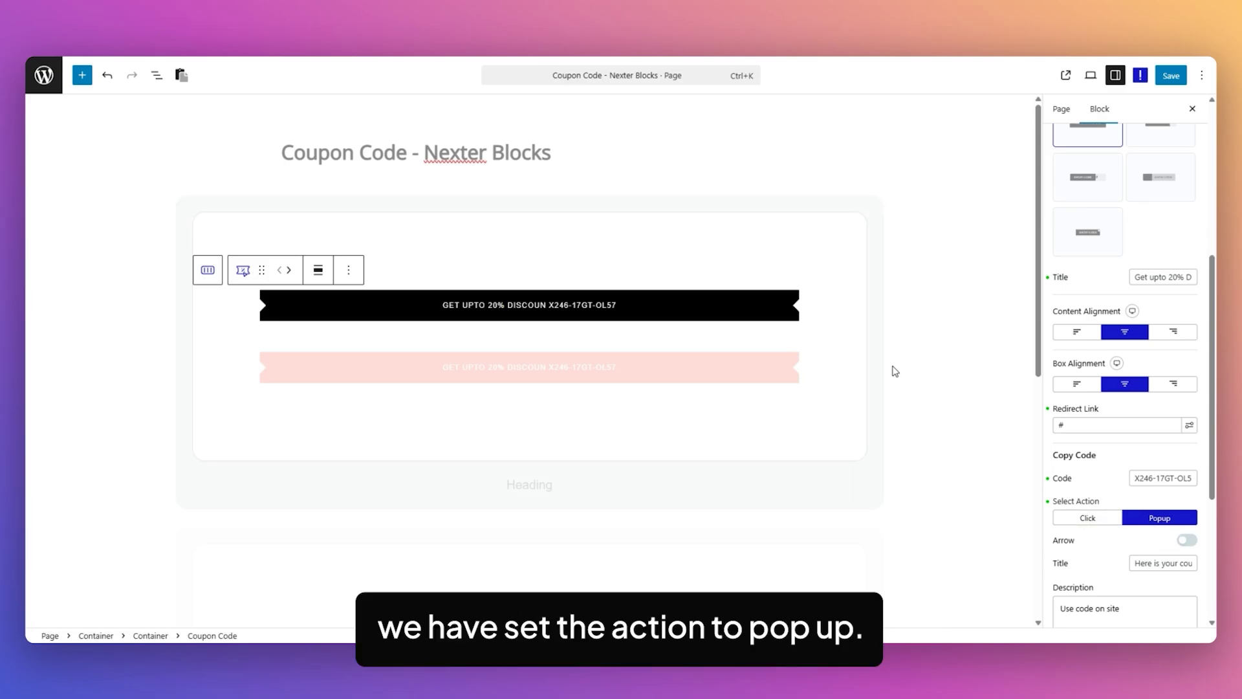
pyautogui.click(819, 368)
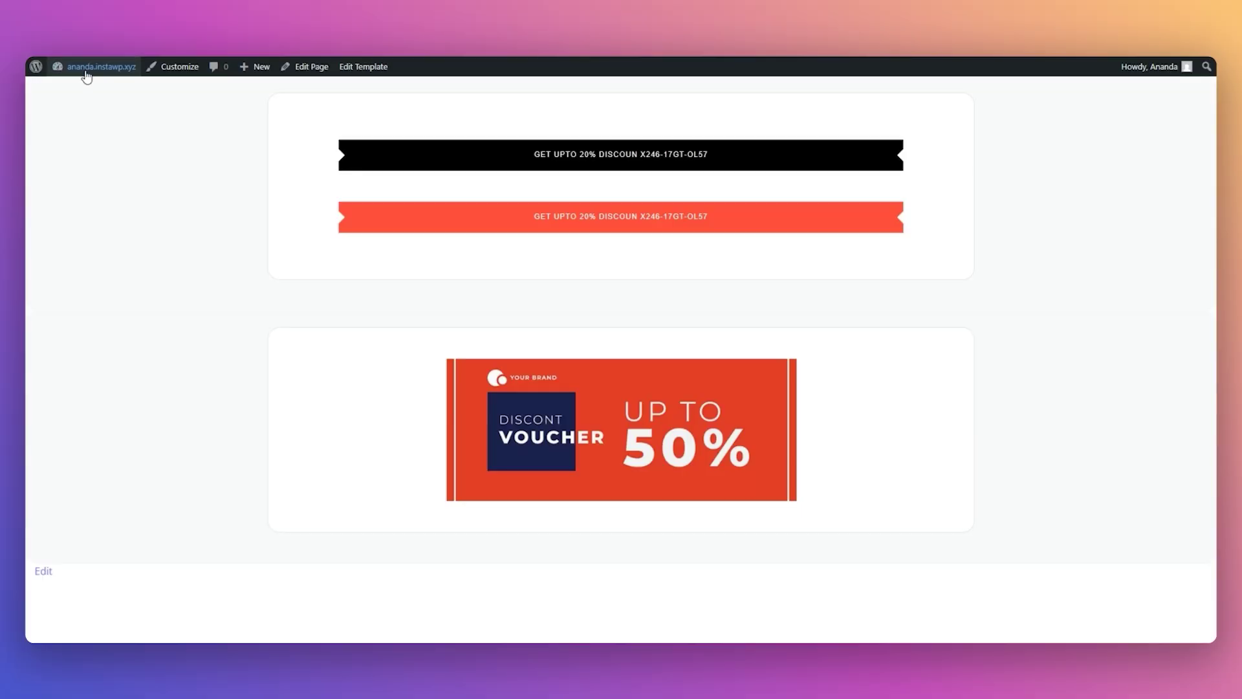
pyautogui.click(585, 163)
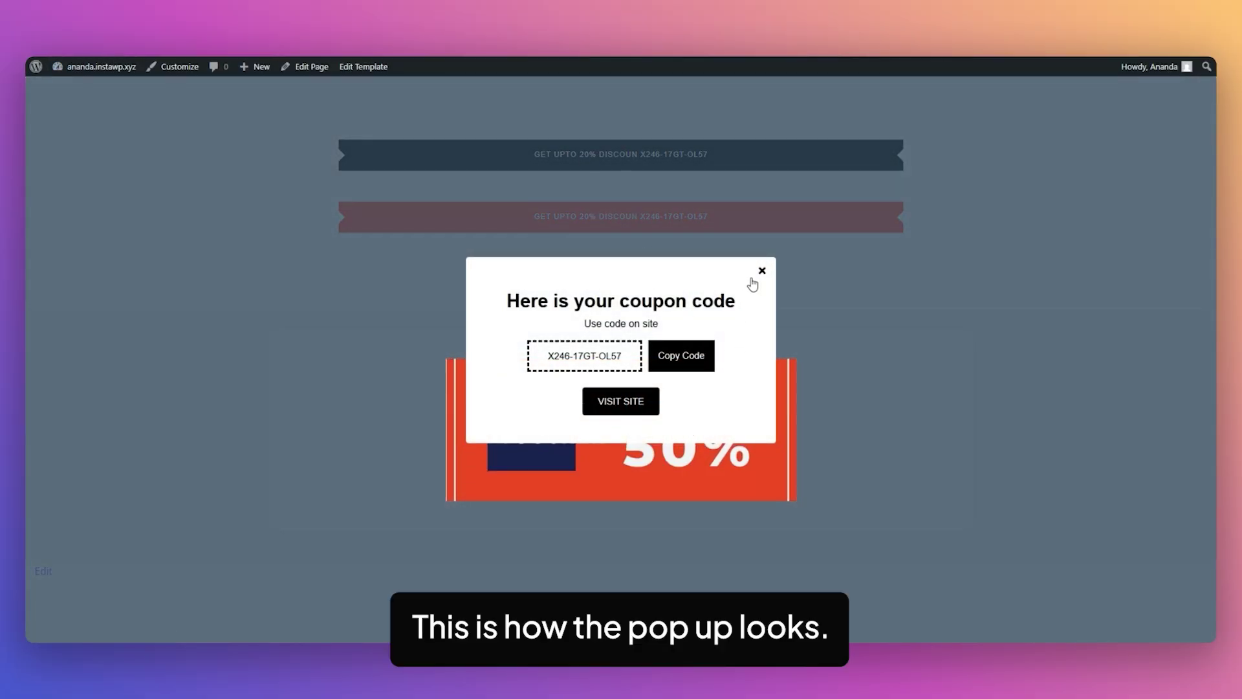
pyautogui.click(761, 271)
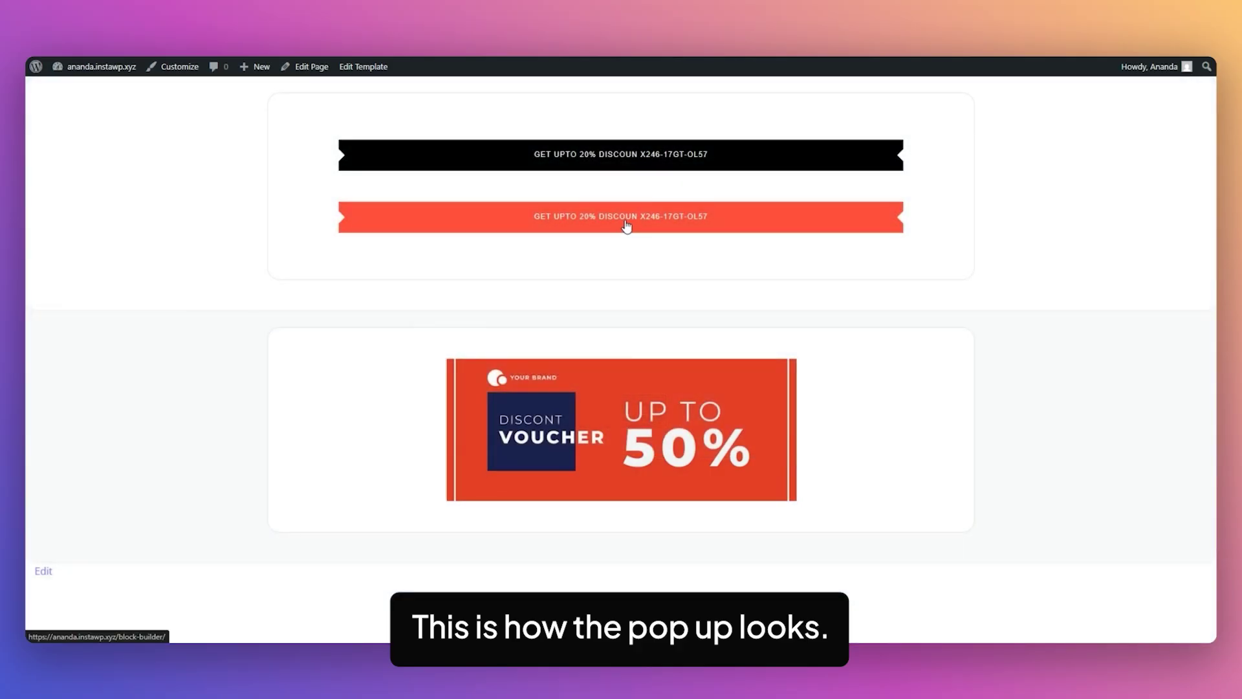
pyautogui.click(625, 225)
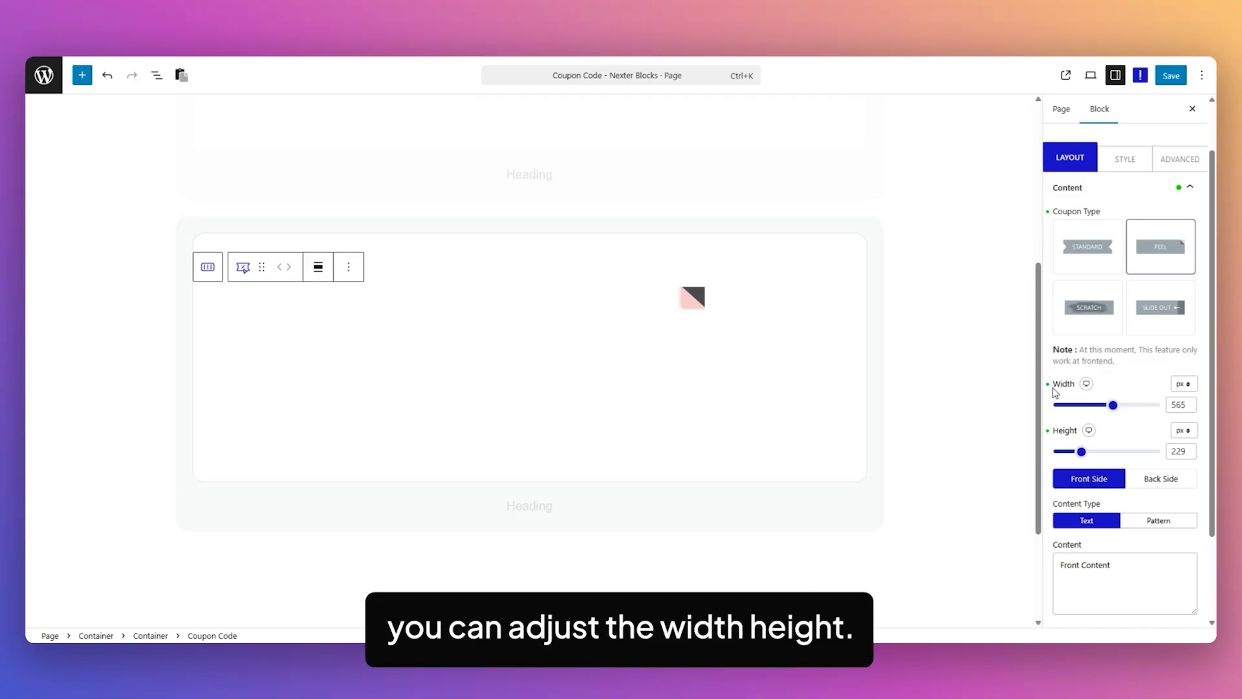
# Set the Peel coupon's front side content type to Pattern, and preview Coupon-Front by switching Backend Visibility on and off.
pyautogui.scroll(-2, 1152, 448)
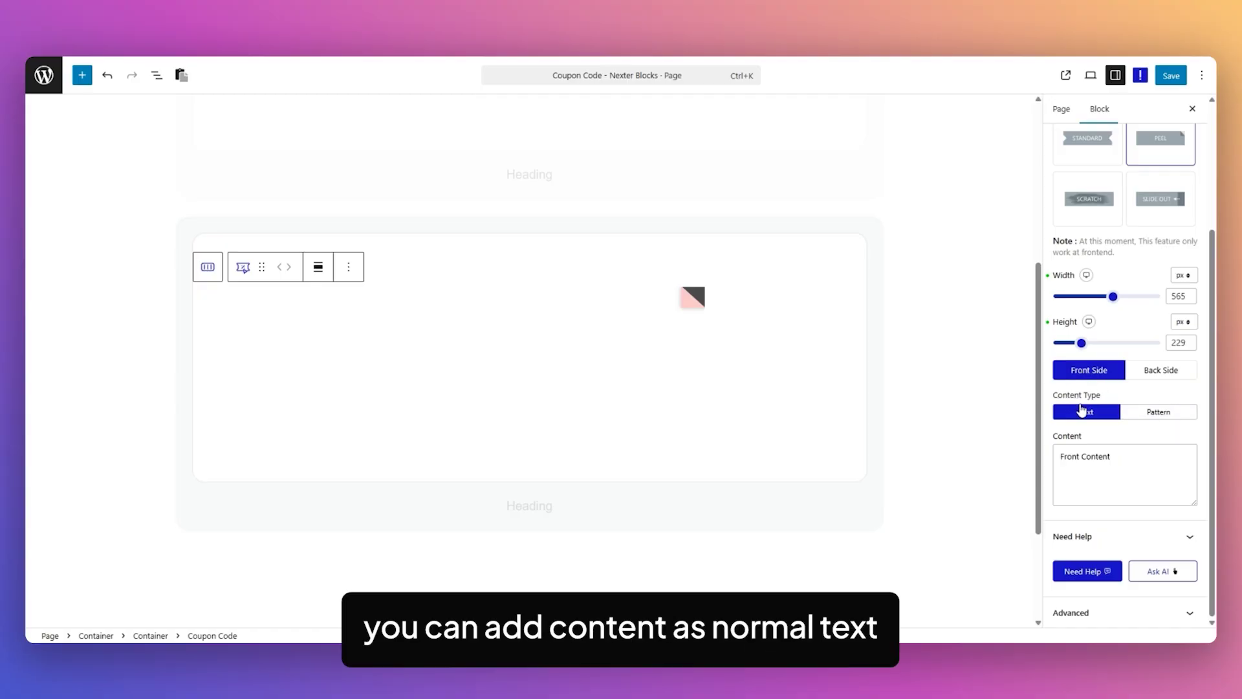
pyautogui.click(1158, 412)
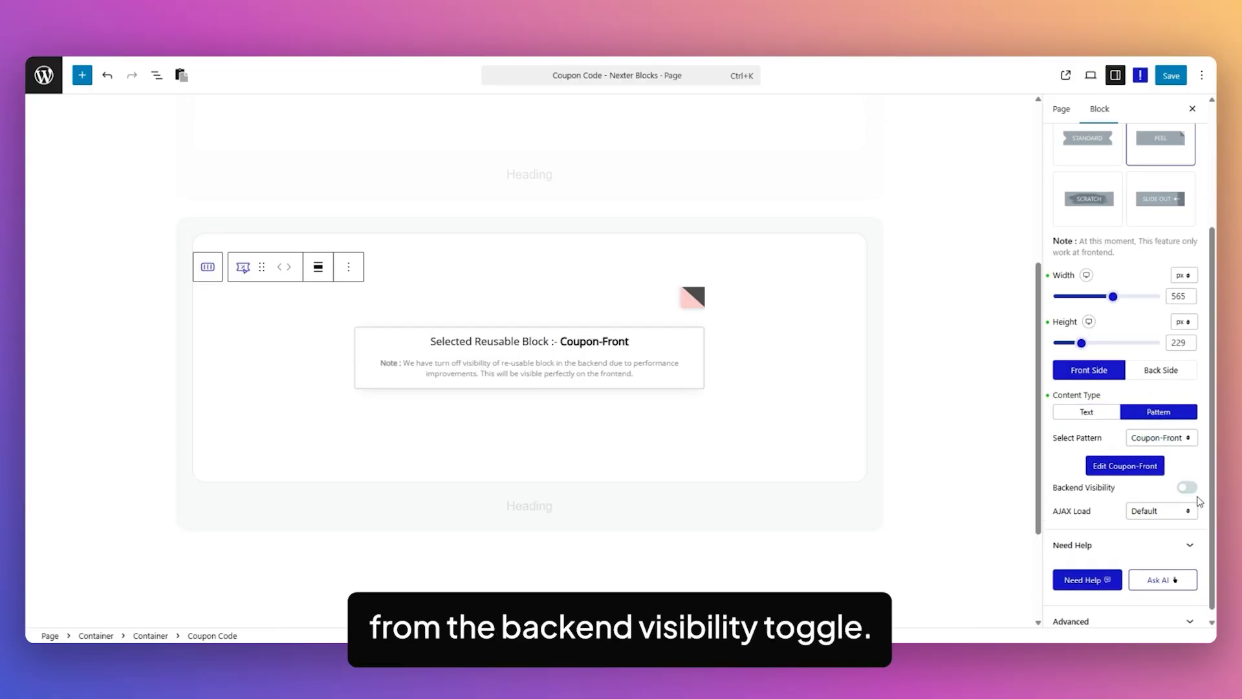
pyautogui.click(1189, 488)
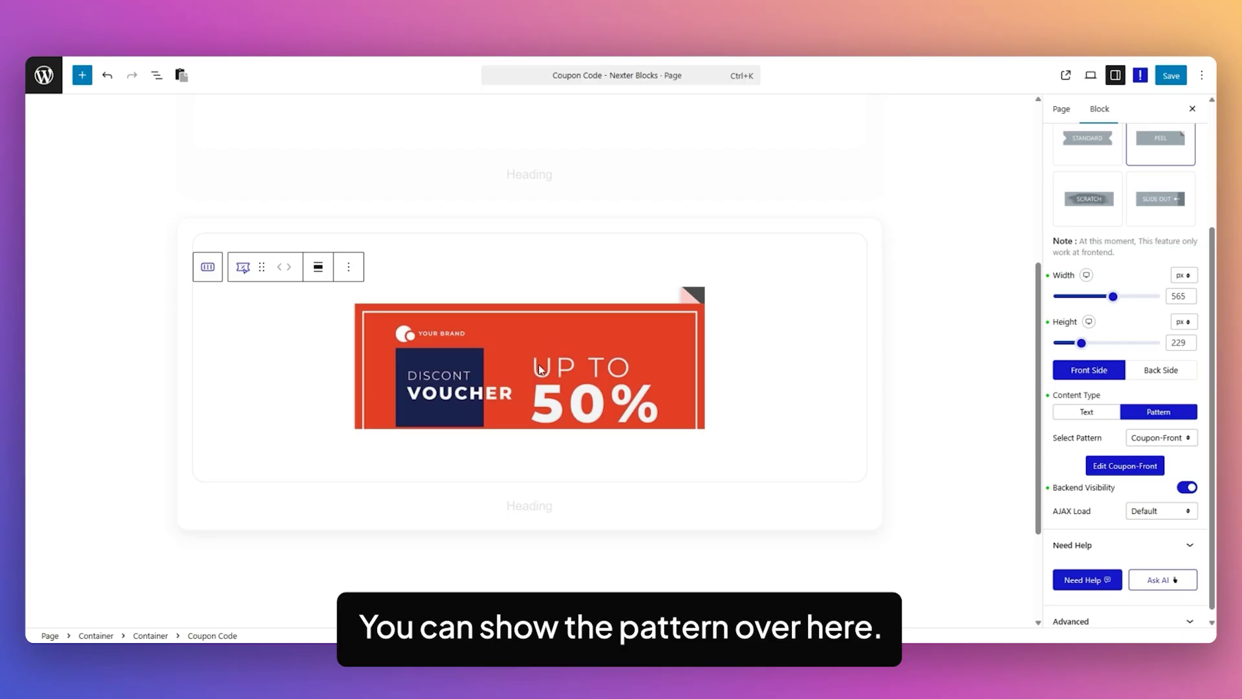
pyautogui.click(1188, 489)
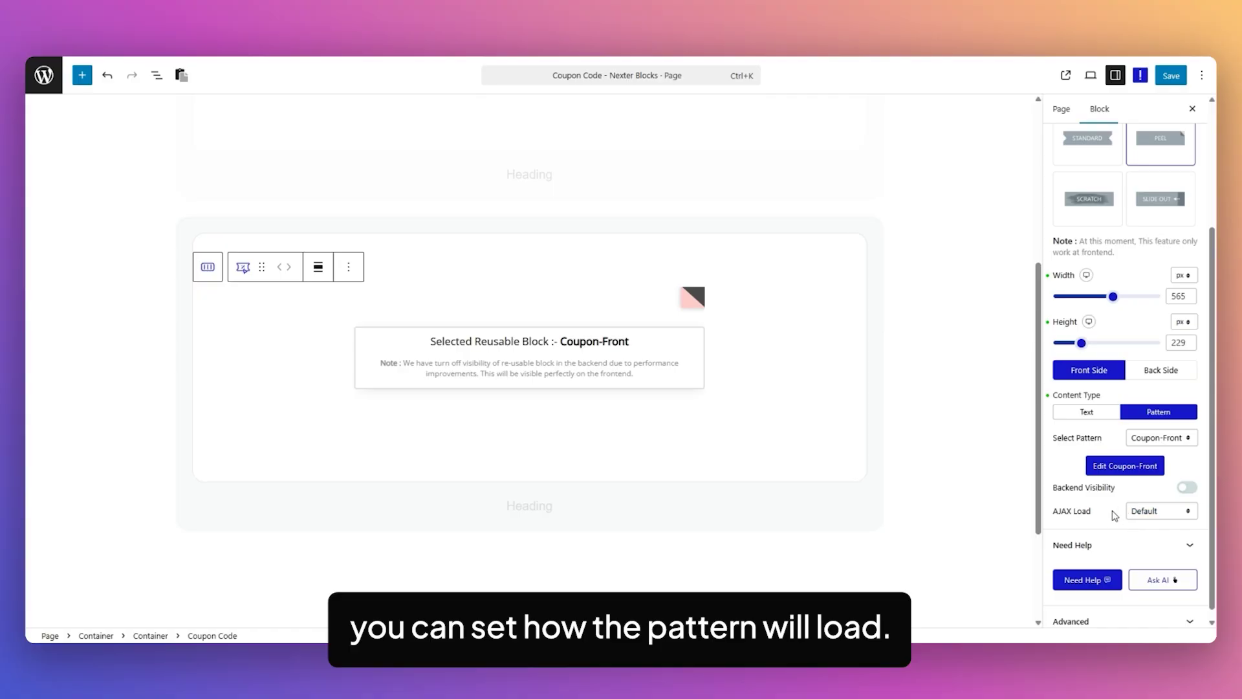
# Review the front side's AJAX Load choices, and compare the back side's Text and Pattern content types, restoring Pattern.
pyautogui.click(1143, 511)
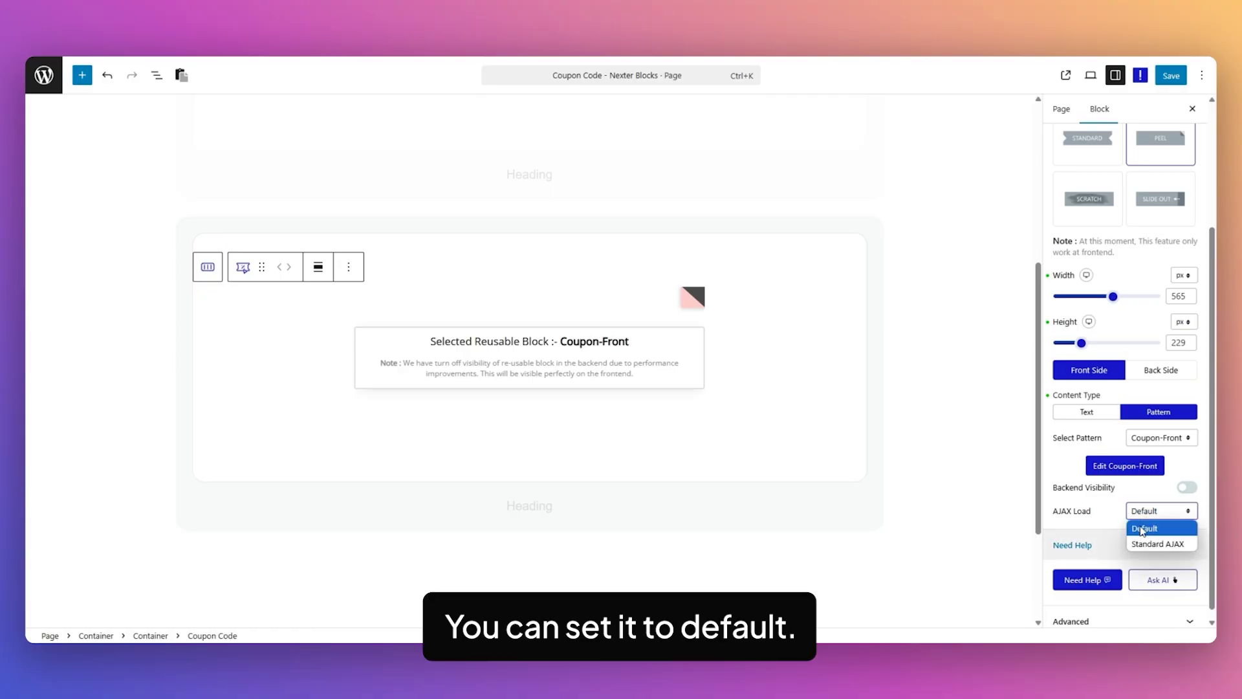
pyautogui.click(1118, 512)
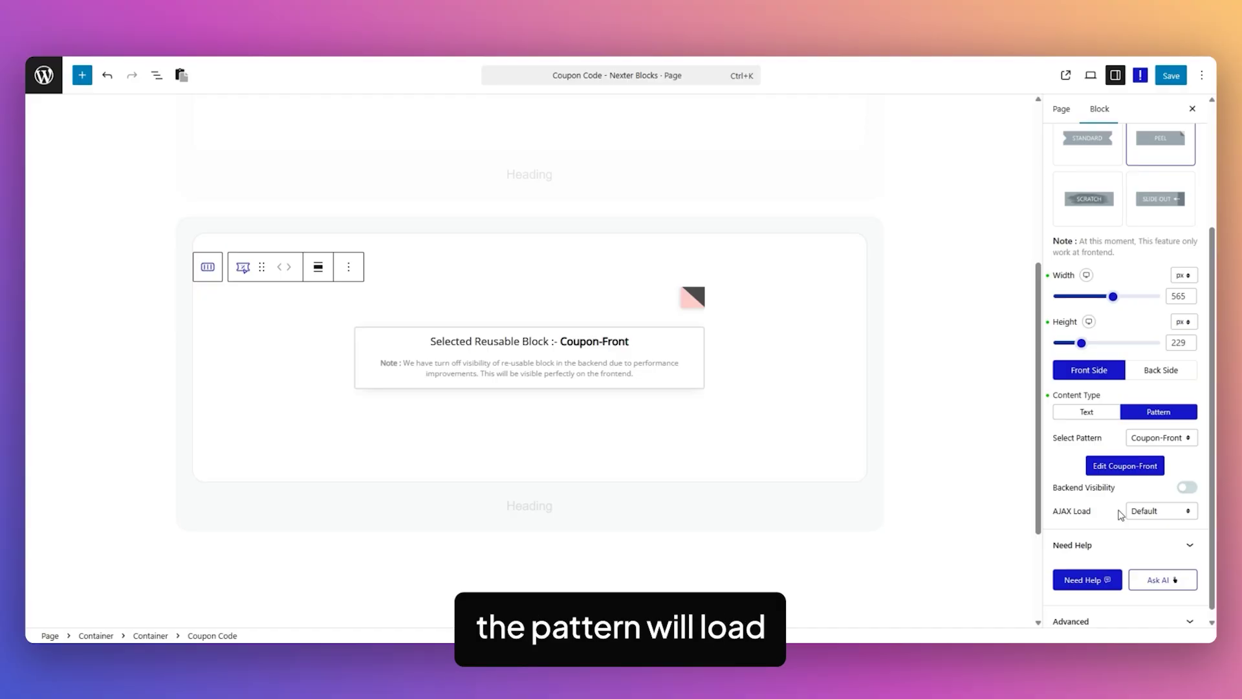
pyautogui.click(1157, 371)
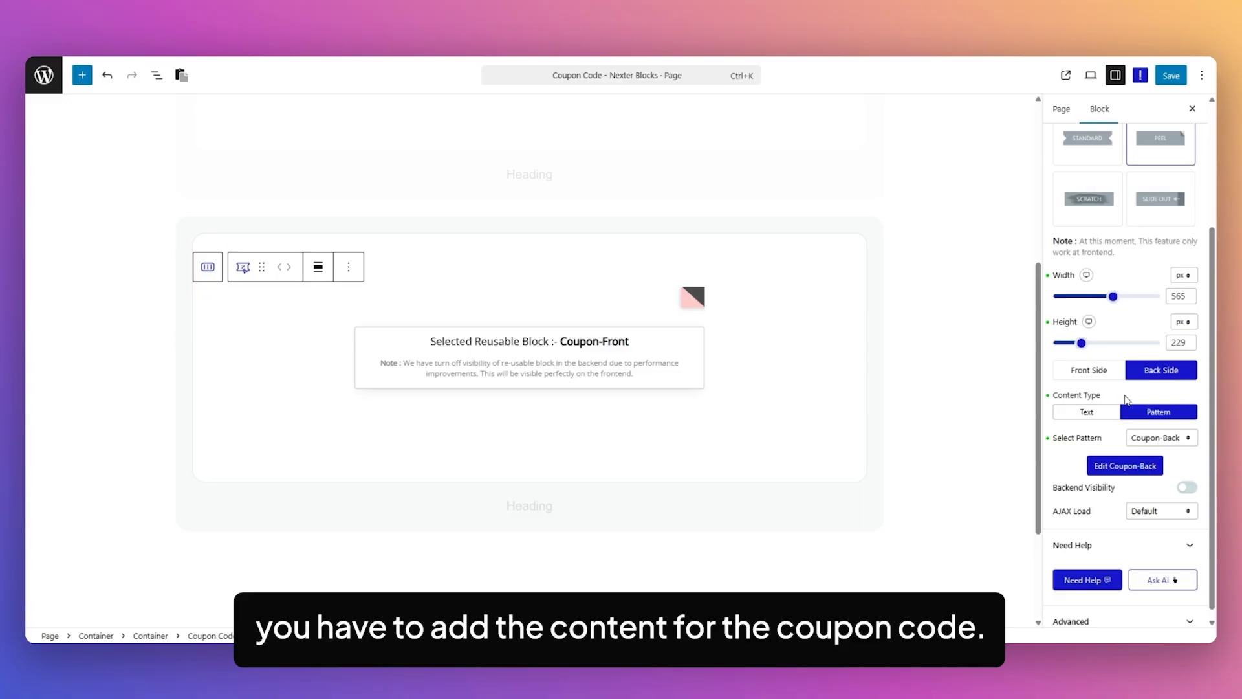
pyautogui.click(1079, 412)
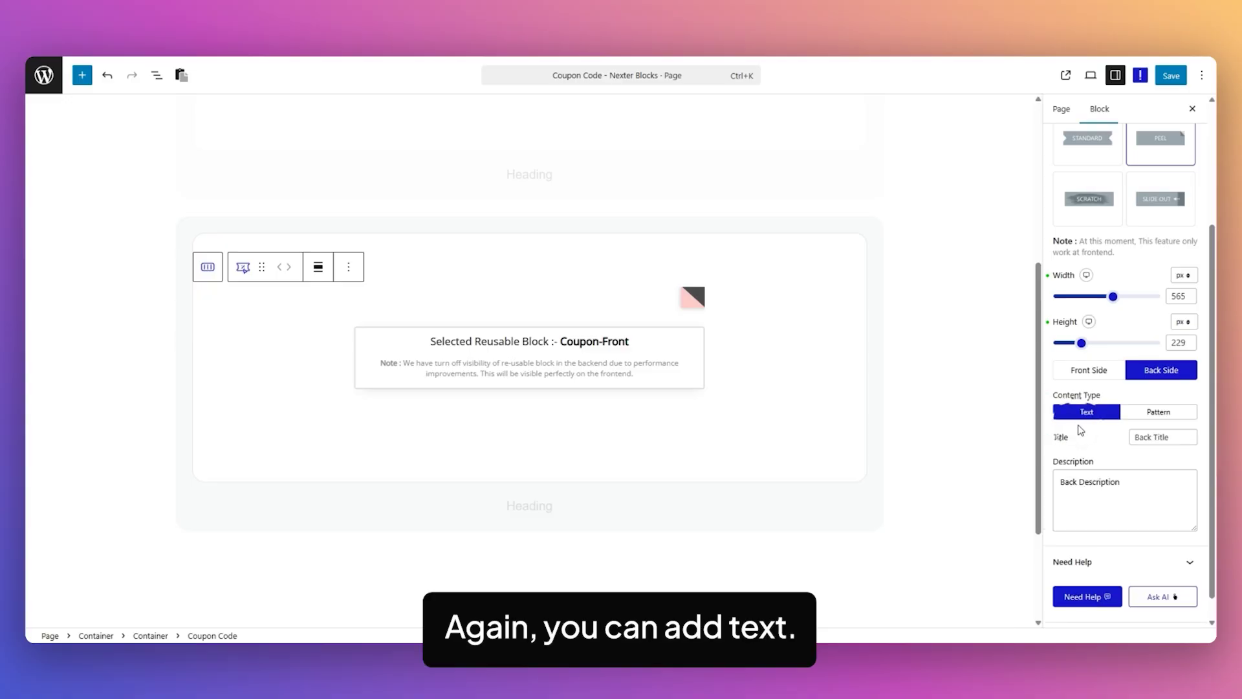
pyautogui.click(1156, 417)
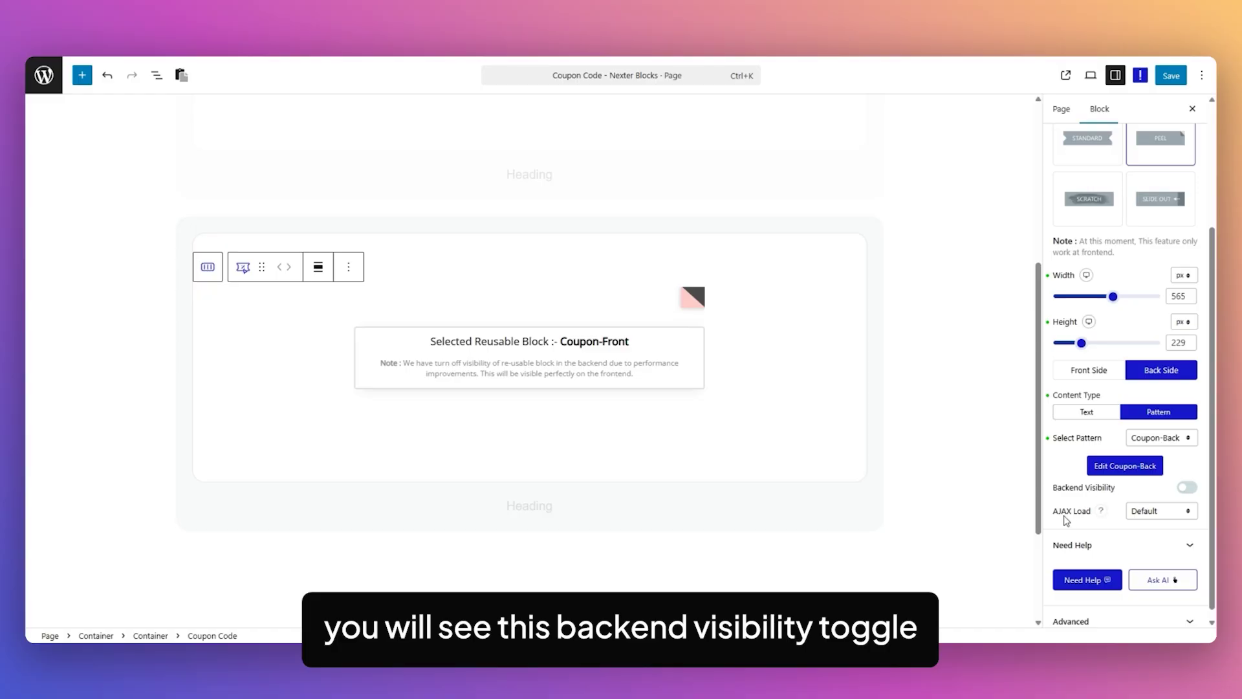
# Change the coupon type to Scratch, and compare the Text and Pattern content types for its front side, keeping Pattern.
pyautogui.scroll(5, 1107, 492)
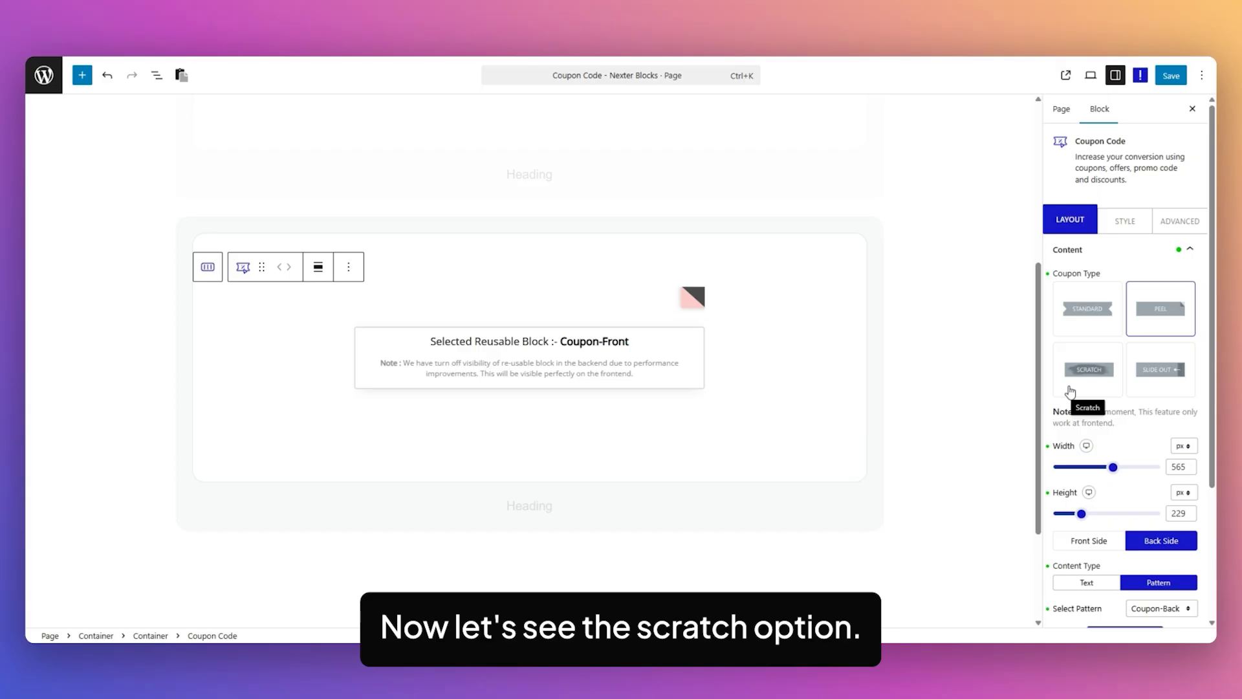
pyautogui.click(1102, 380)
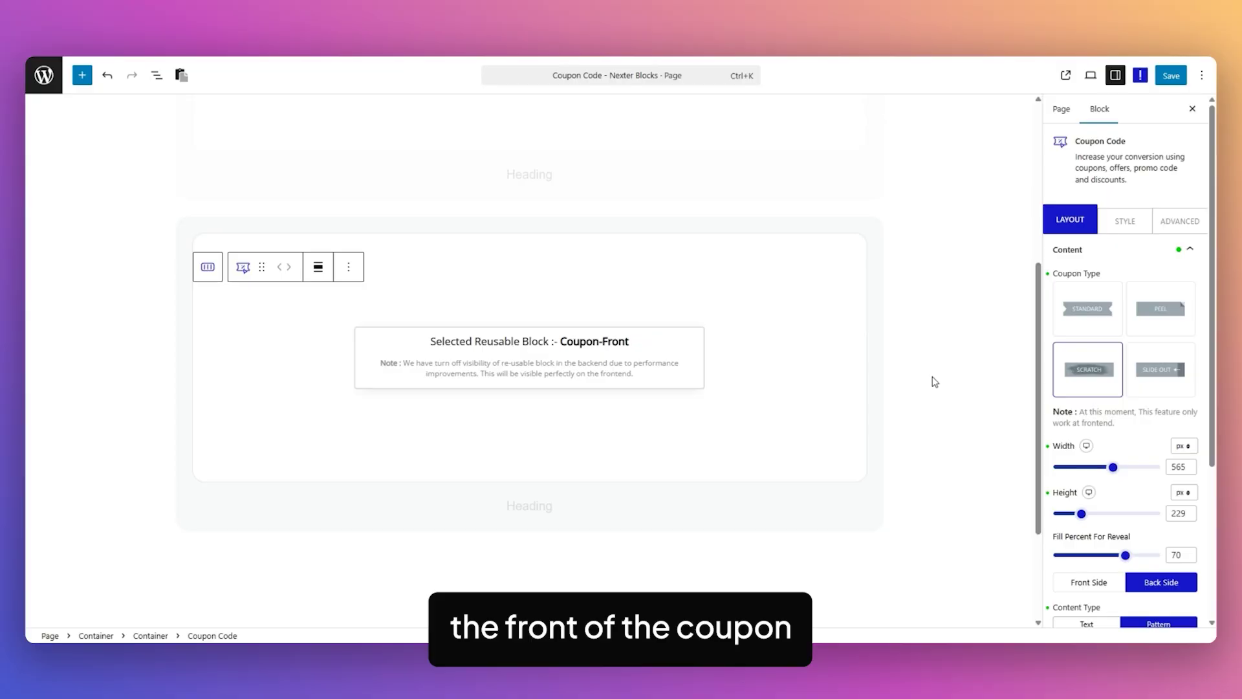
pyautogui.scroll(-1, 1119, 404)
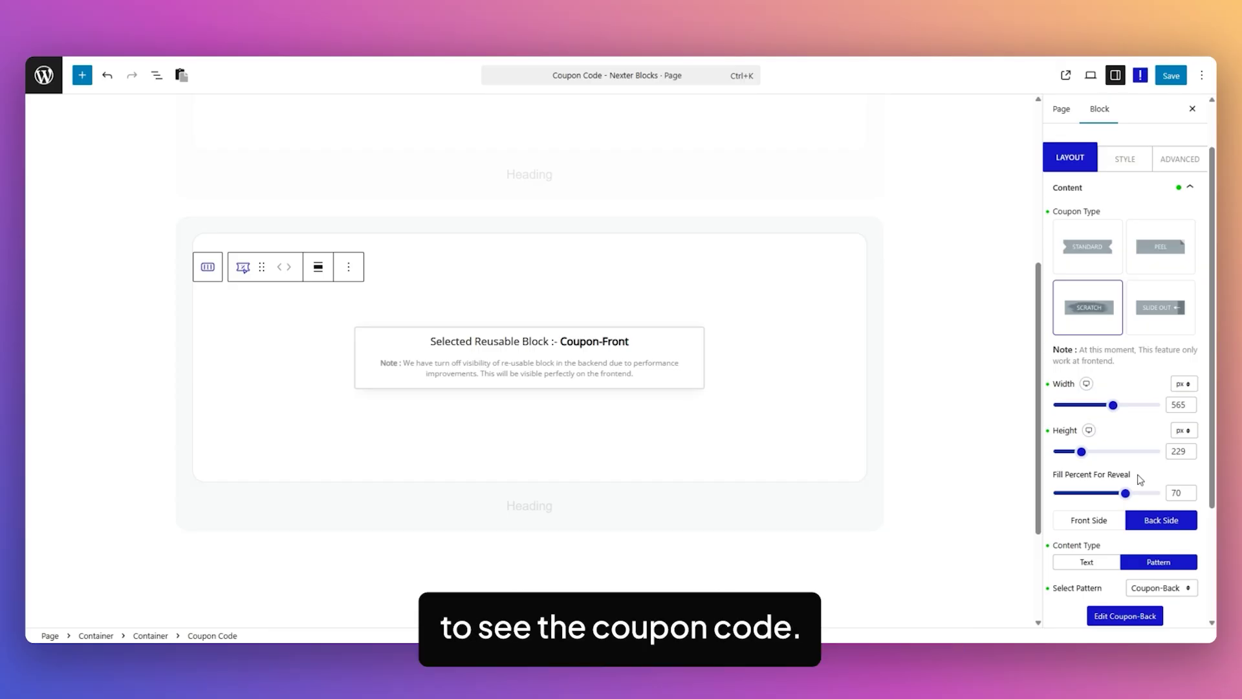
pyautogui.scroll(-2, 1140, 479)
pyautogui.click(1072, 395)
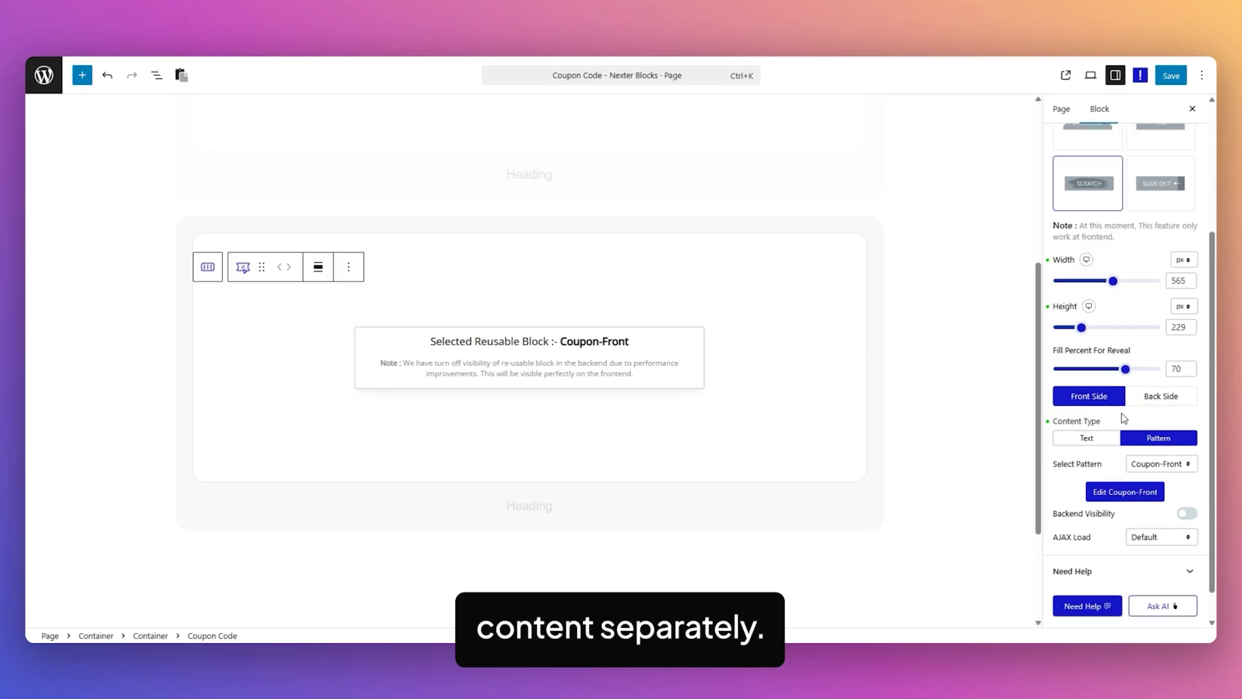
pyautogui.click(1079, 440)
pyautogui.click(1158, 440)
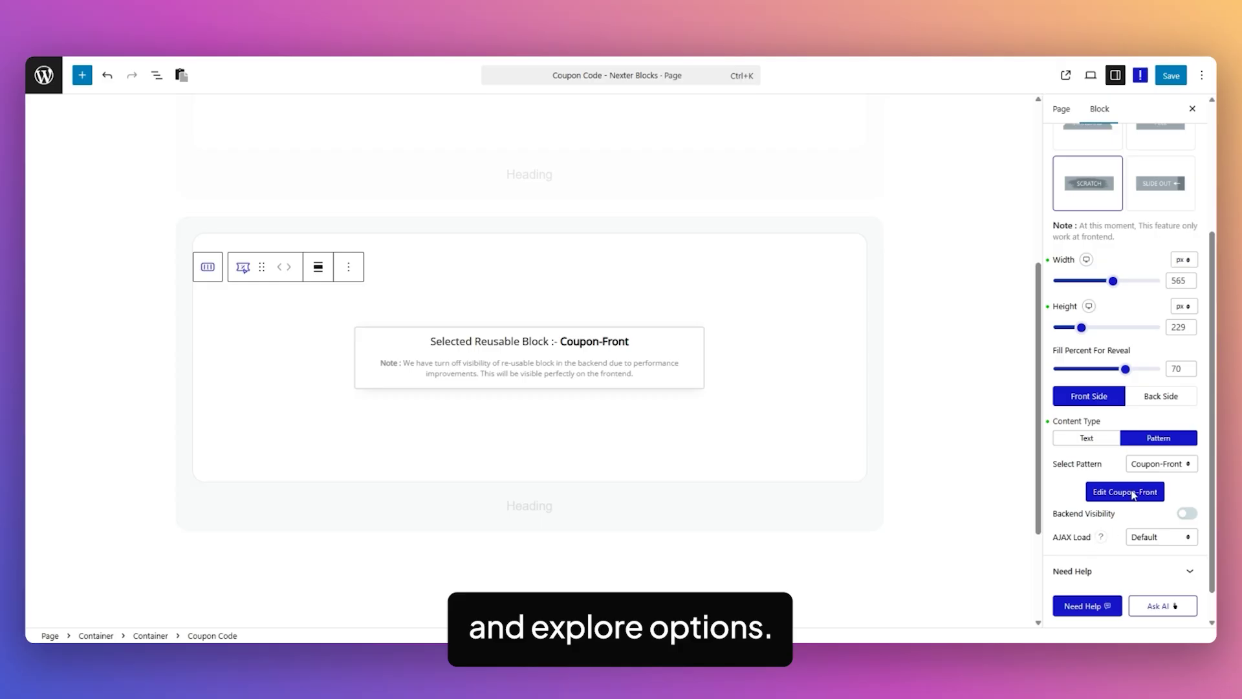
# Review the Scratch coupon's back side settings and its Text and Pattern content types, keeping Pattern.
pyautogui.click(1163, 397)
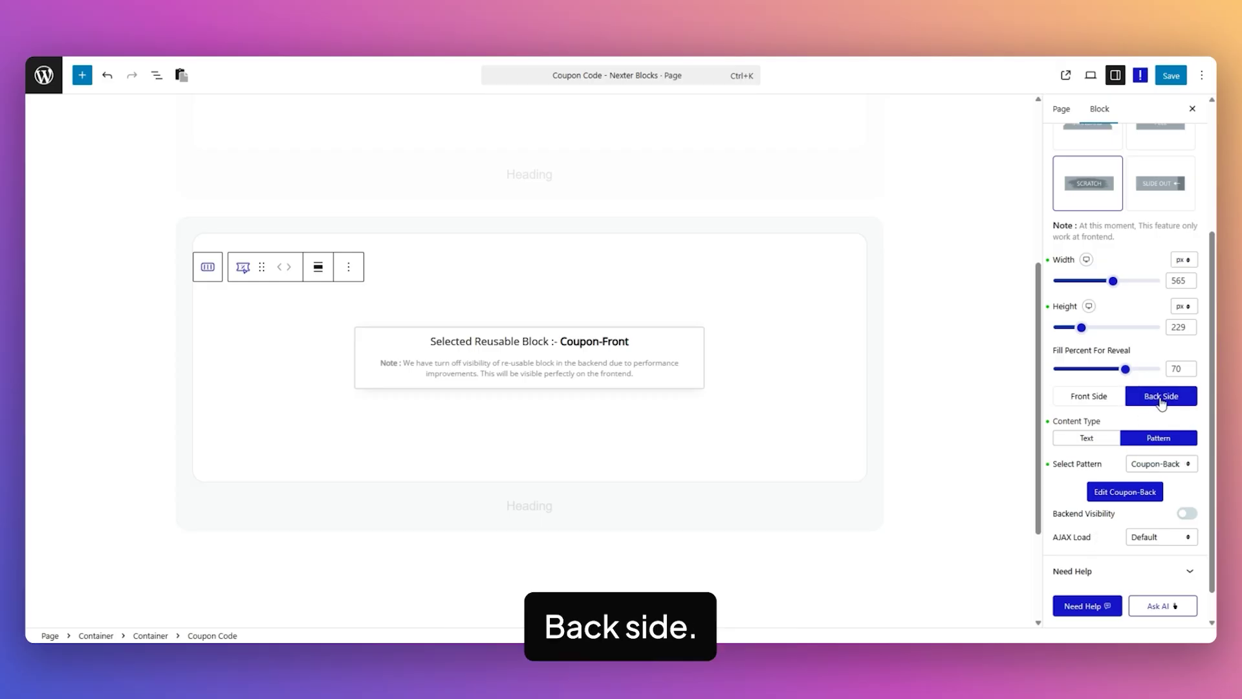
pyautogui.click(1076, 444)
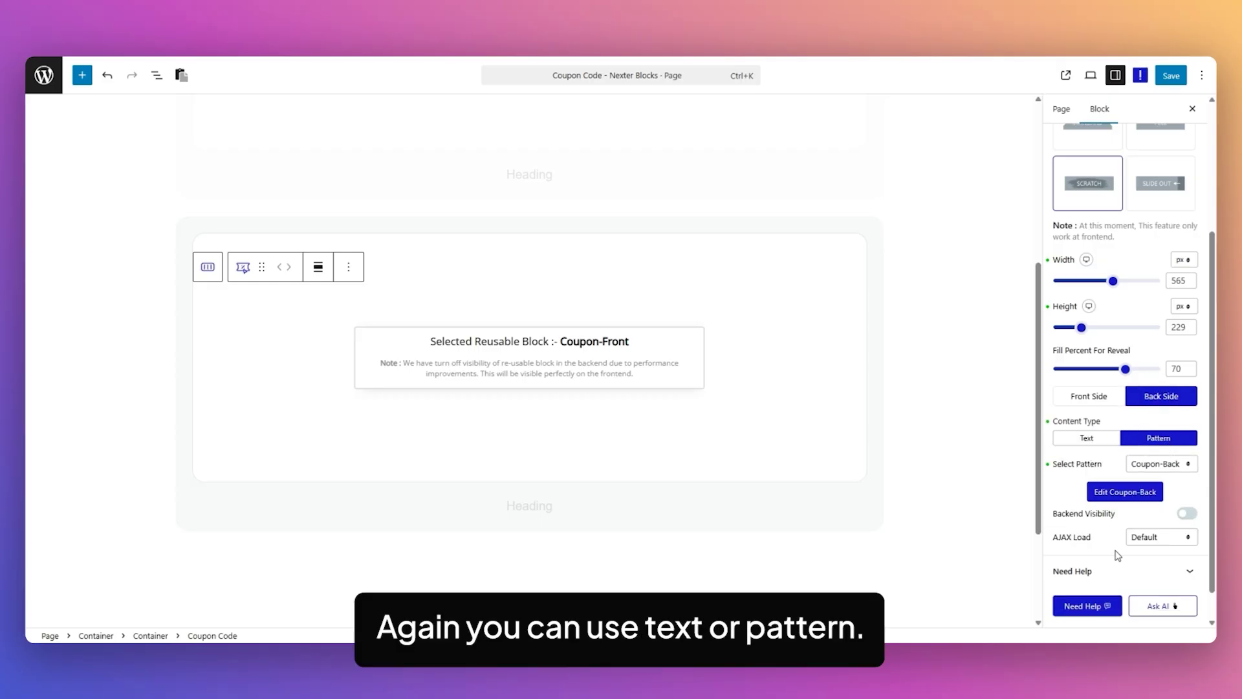
pyautogui.scroll(1, 1158, 466)
# Save the page and scratch the voucher coupon on the live page.
pyautogui.click(1170, 77)
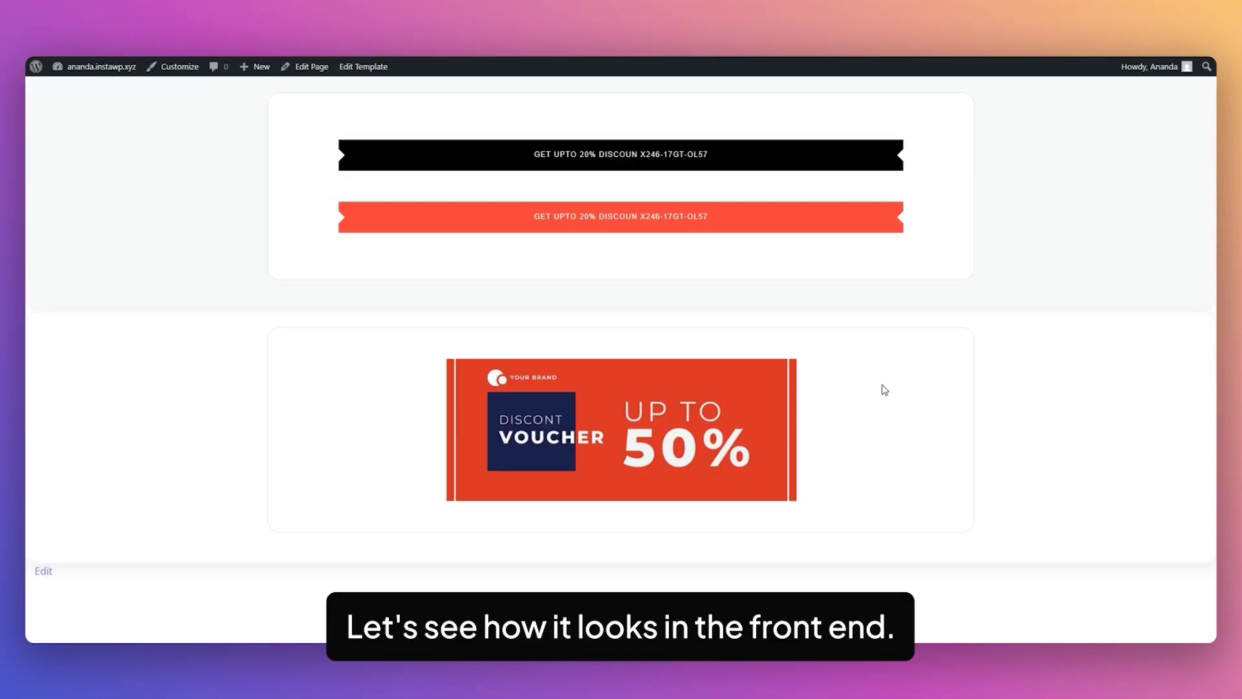
pyautogui.moveTo(572, 414)
pyautogui.mouseDown()
pyautogui.moveTo(640, 448)
pyautogui.moveTo(511, 414)
pyautogui.moveTo(582, 372)
pyautogui.moveTo(557, 482)
pyautogui.moveTo(585, 489)
pyautogui.moveTo(707, 404)
pyautogui.moveTo(612, 385)
pyautogui.moveTo(776, 432)
pyautogui.moveTo(683, 493)
pyautogui.mouseUp()
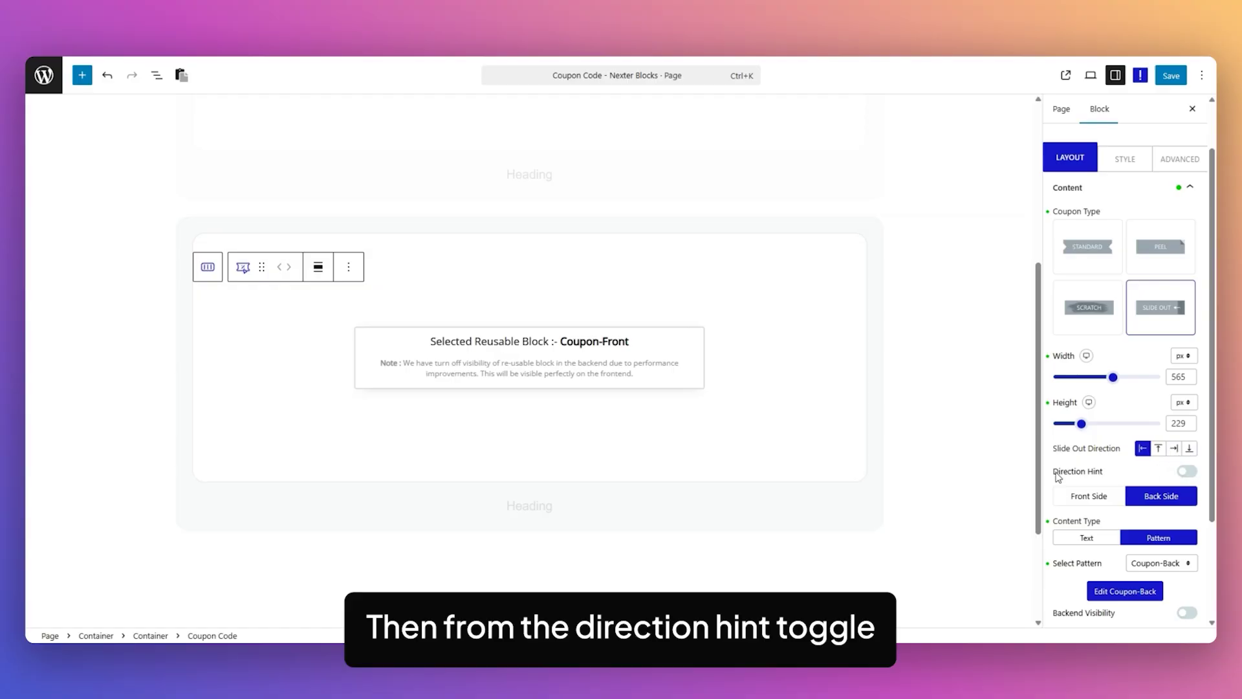
# Try the Slide Out coupon's Direction Hint, and compare Text and Pattern content for its front and back sides, keeping Pattern.
pyautogui.click(1185, 471)
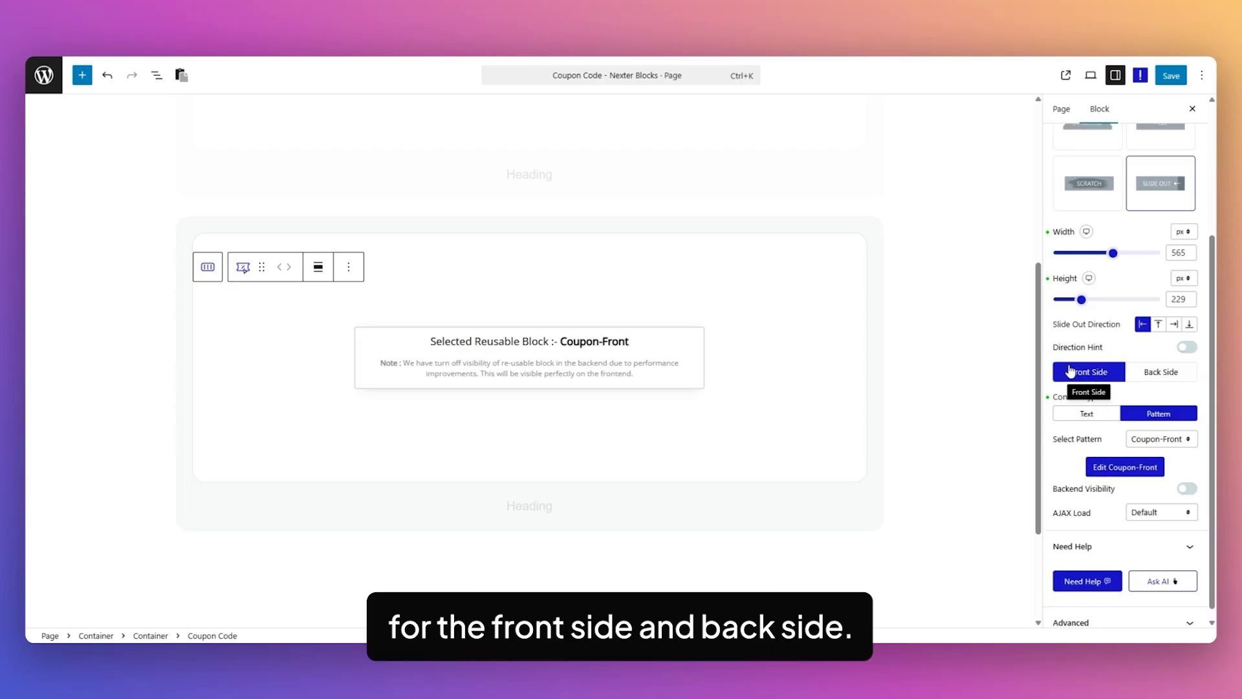
pyautogui.click(1092, 417)
pyautogui.click(1158, 415)
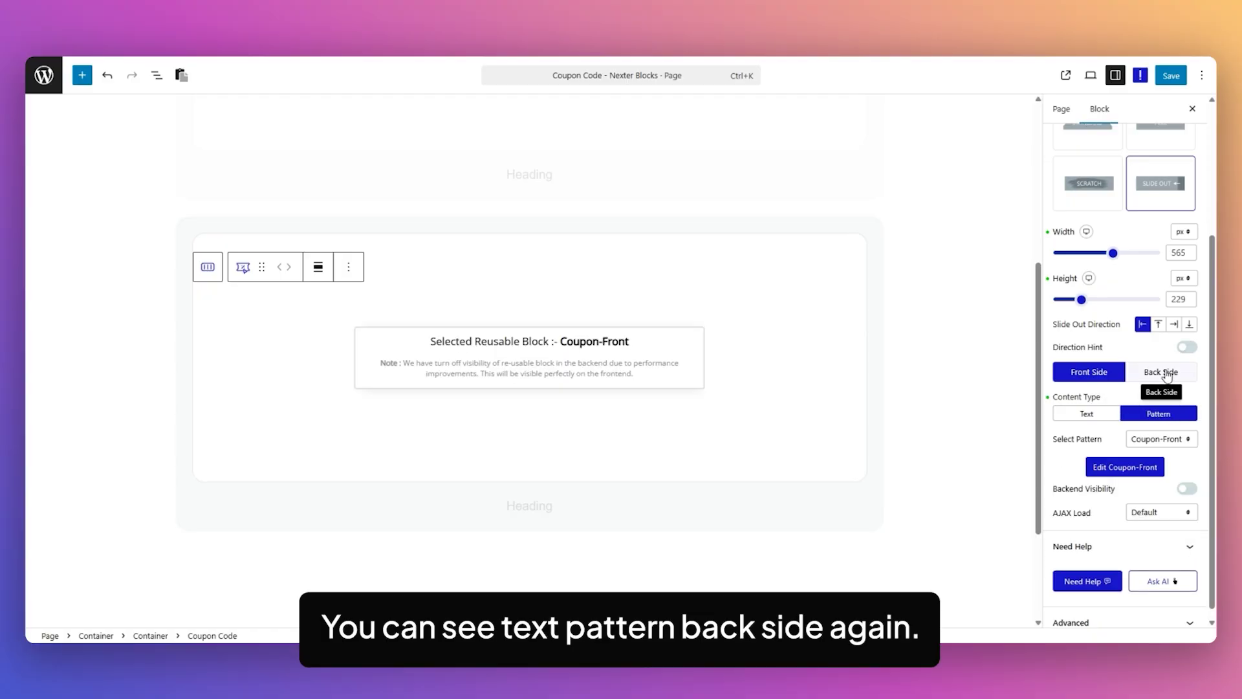
pyautogui.click(1158, 375)
pyautogui.click(1085, 414)
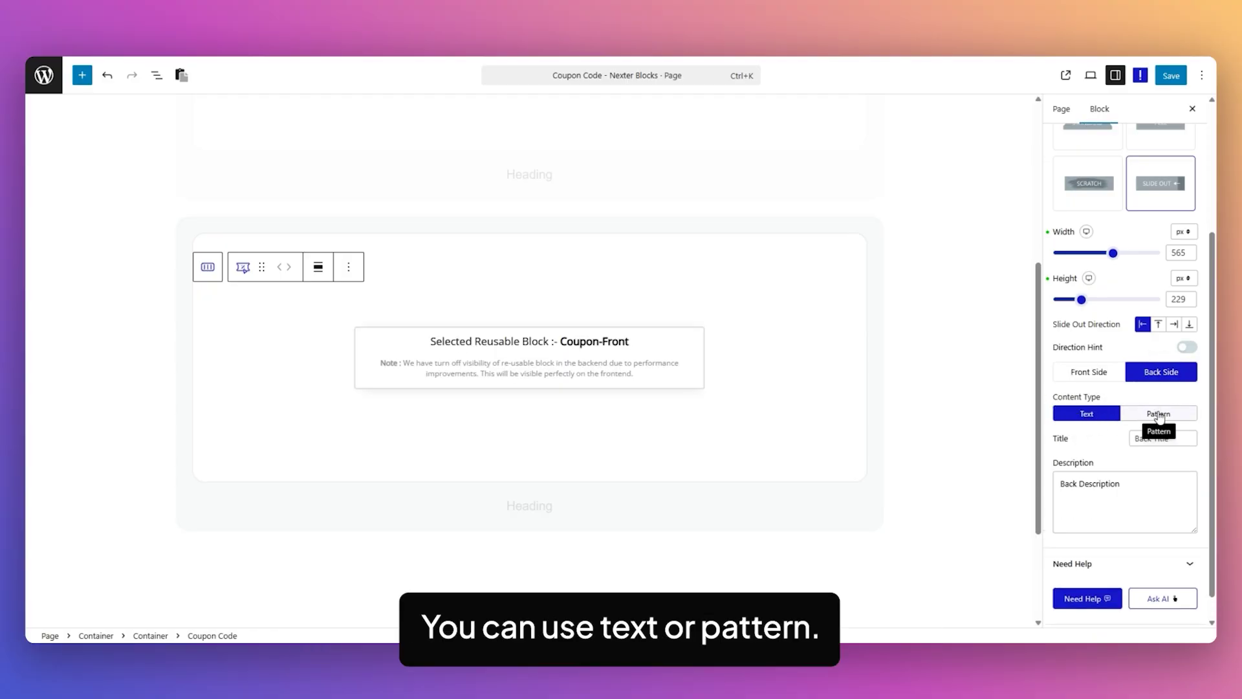
pyautogui.click(1158, 415)
# Save the page and slide the voucher's front side out to the left on the live page.
pyautogui.hotkey('ctrl', 's')
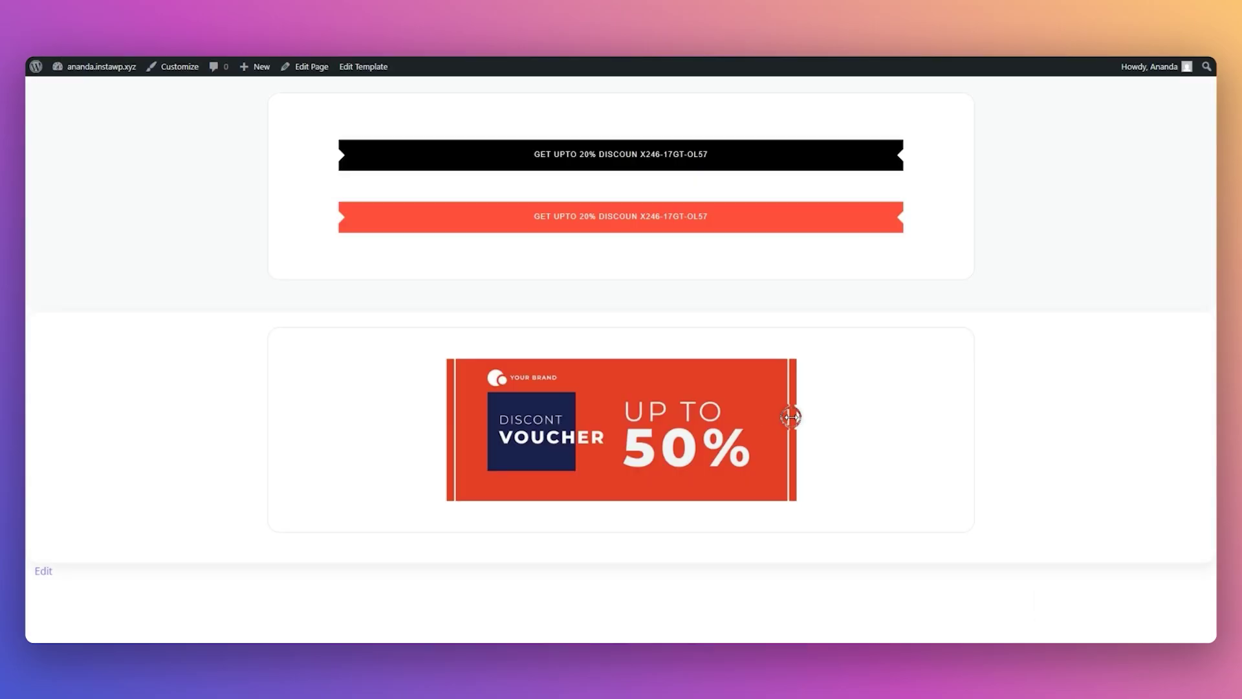
pyautogui.moveTo(791, 417); pyautogui.dragTo(407, 425)
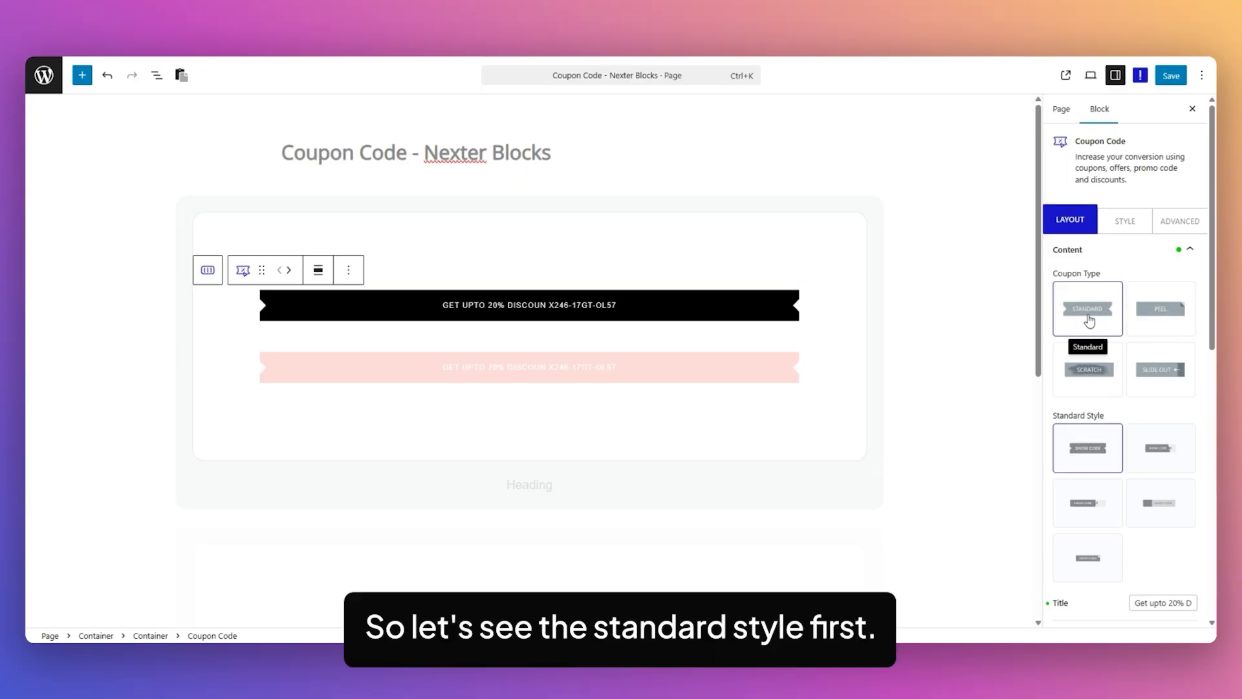
# Review the Standard coupon's button styling, including global typography, width, padding, colors, background and border options.
pyautogui.scroll(-1, 1169, 496)
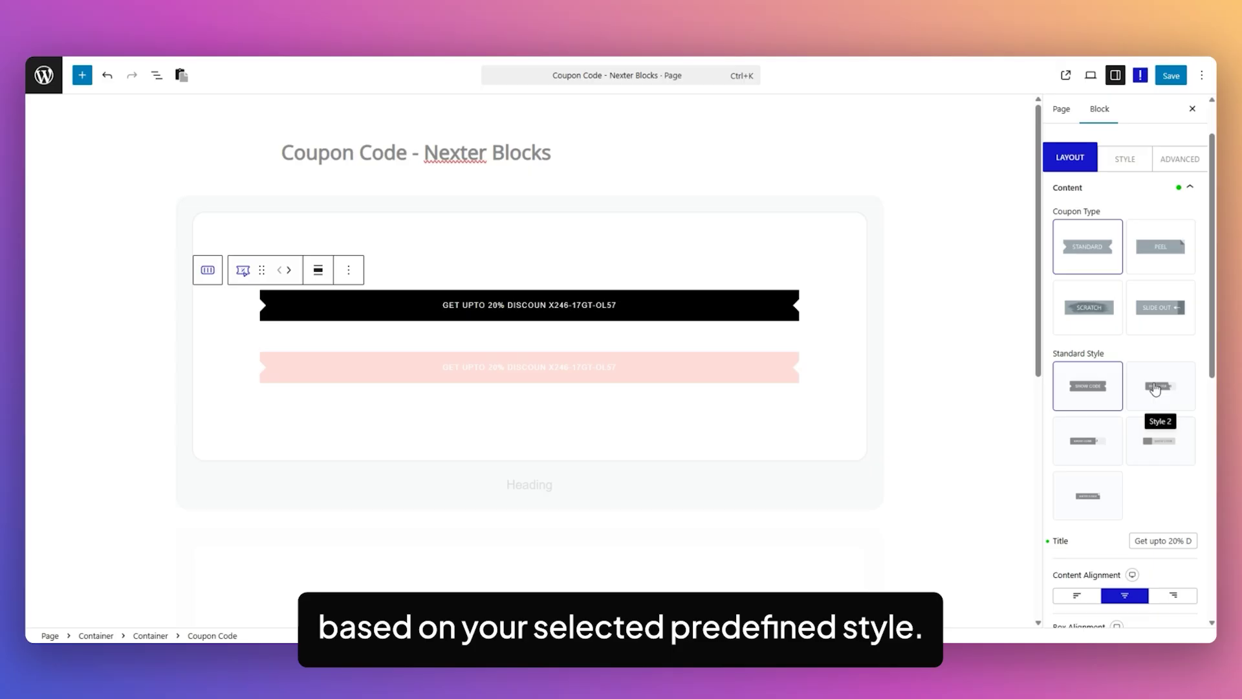
pyautogui.click(1125, 158)
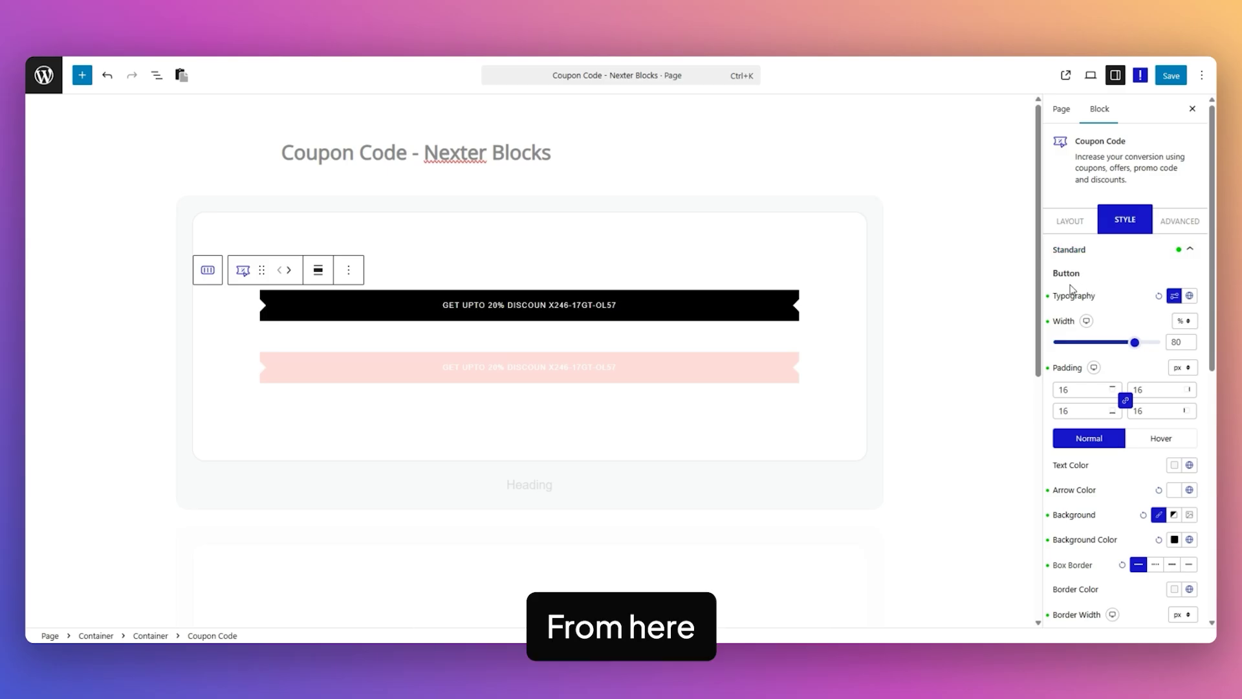
pyautogui.click(1189, 296)
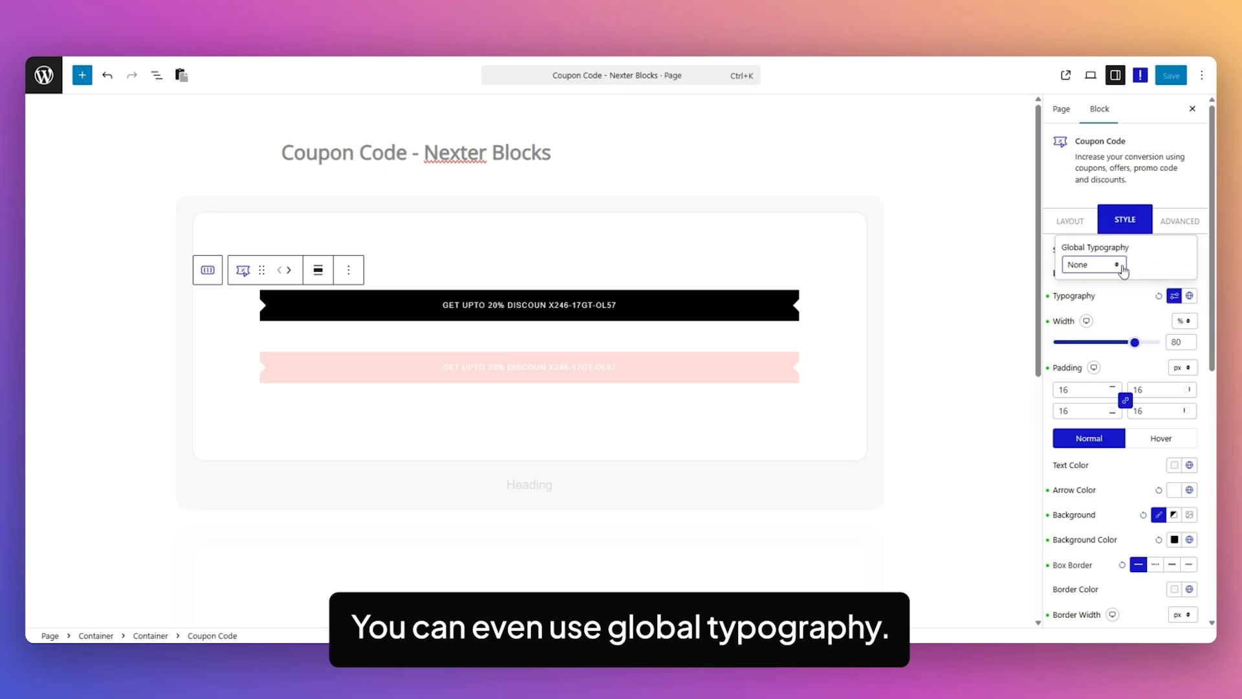
pyautogui.click(1093, 265)
pyautogui.click(1064, 350)
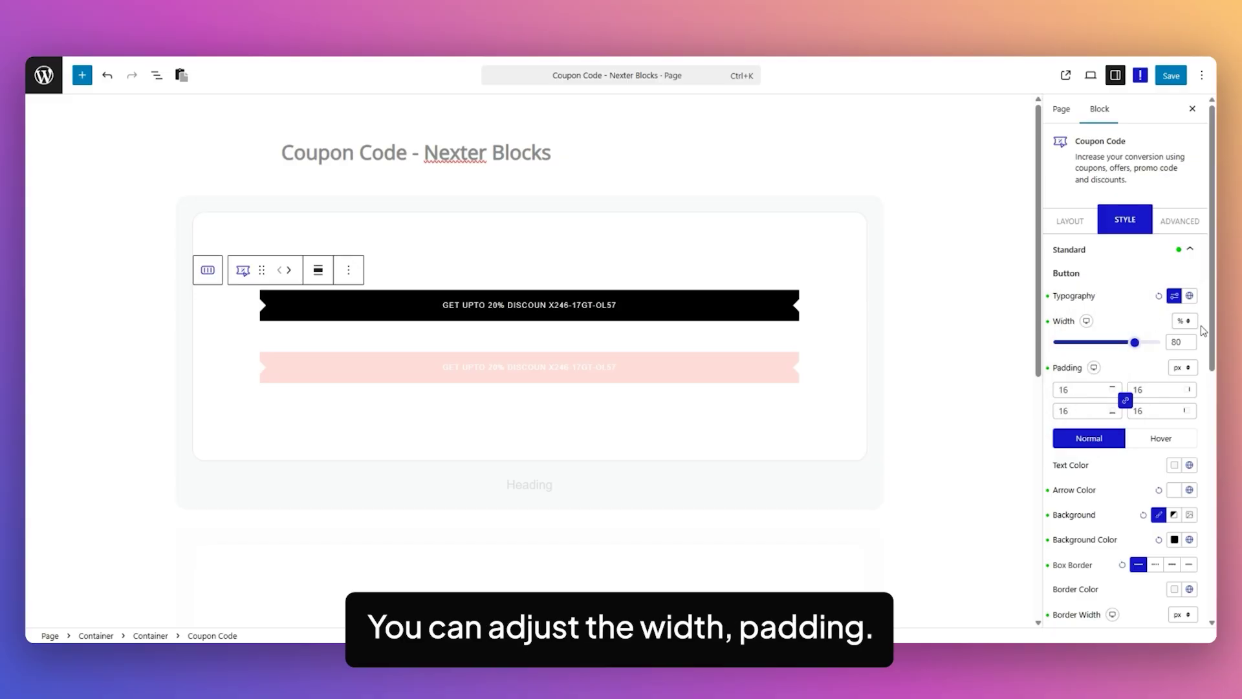
pyautogui.scroll(-2, 1110, 367)
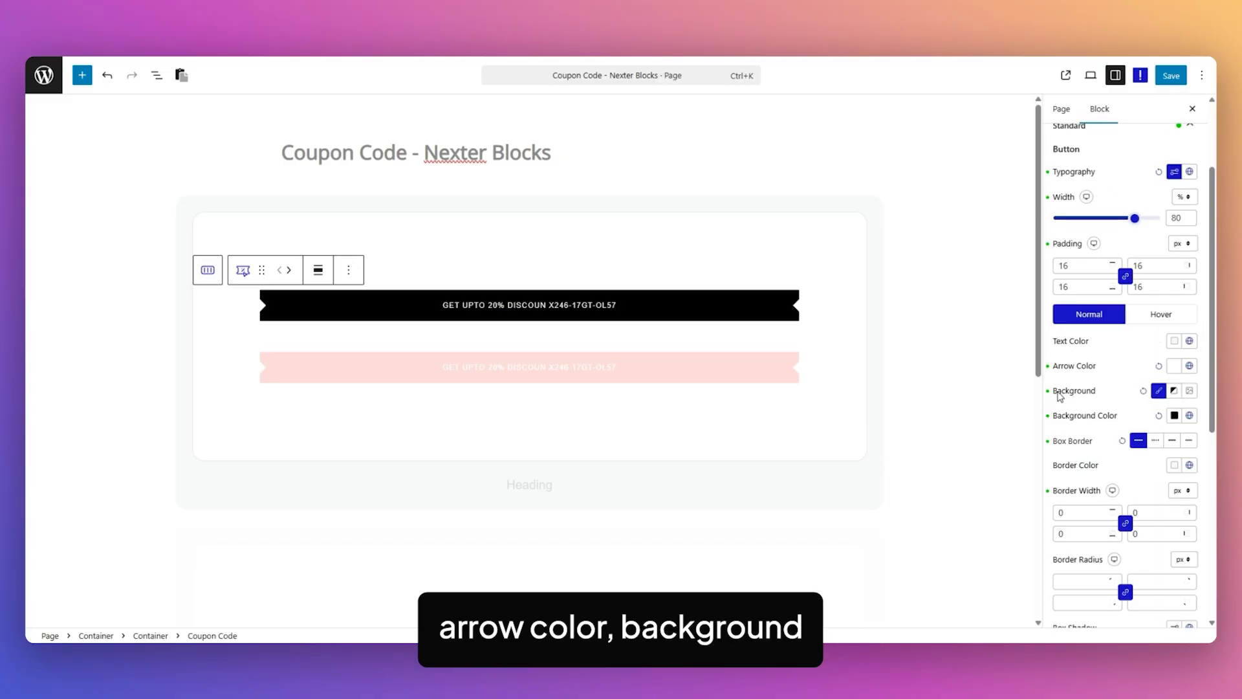
pyautogui.scroll(-1, 1099, 446)
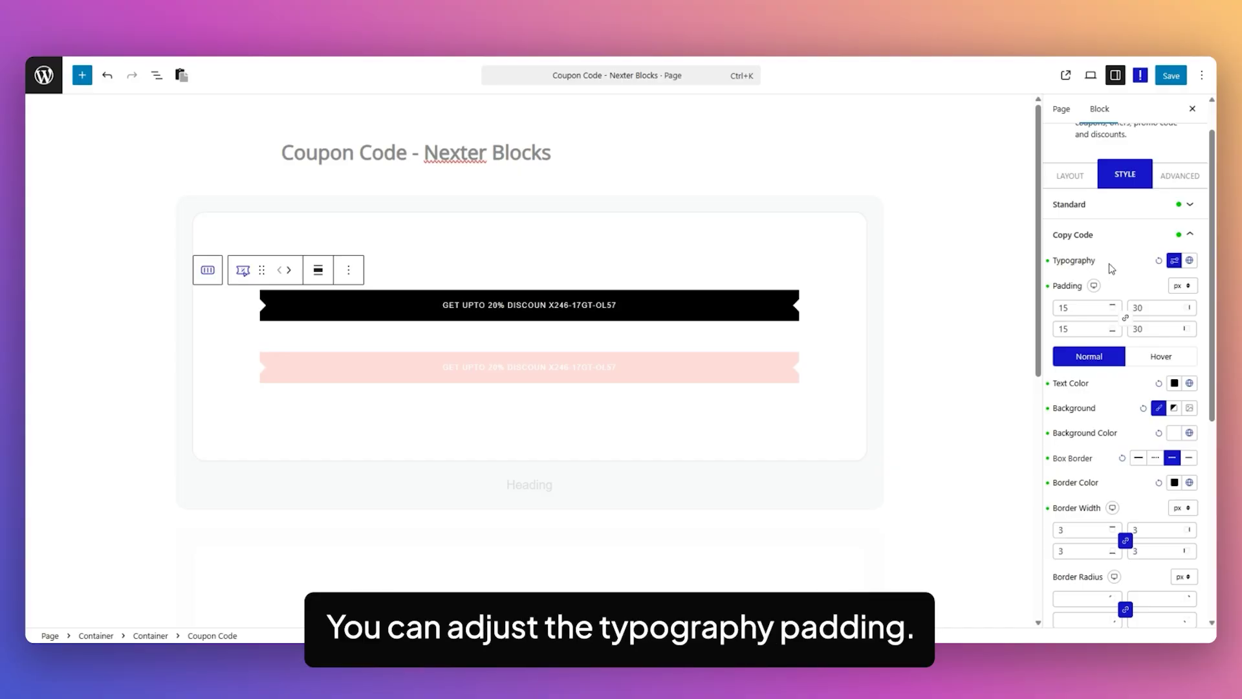
# Examine the Copy Code styling, and check the coupon's Popup action and the related popup style sections.
pyautogui.scroll(-5, 1156, 277)
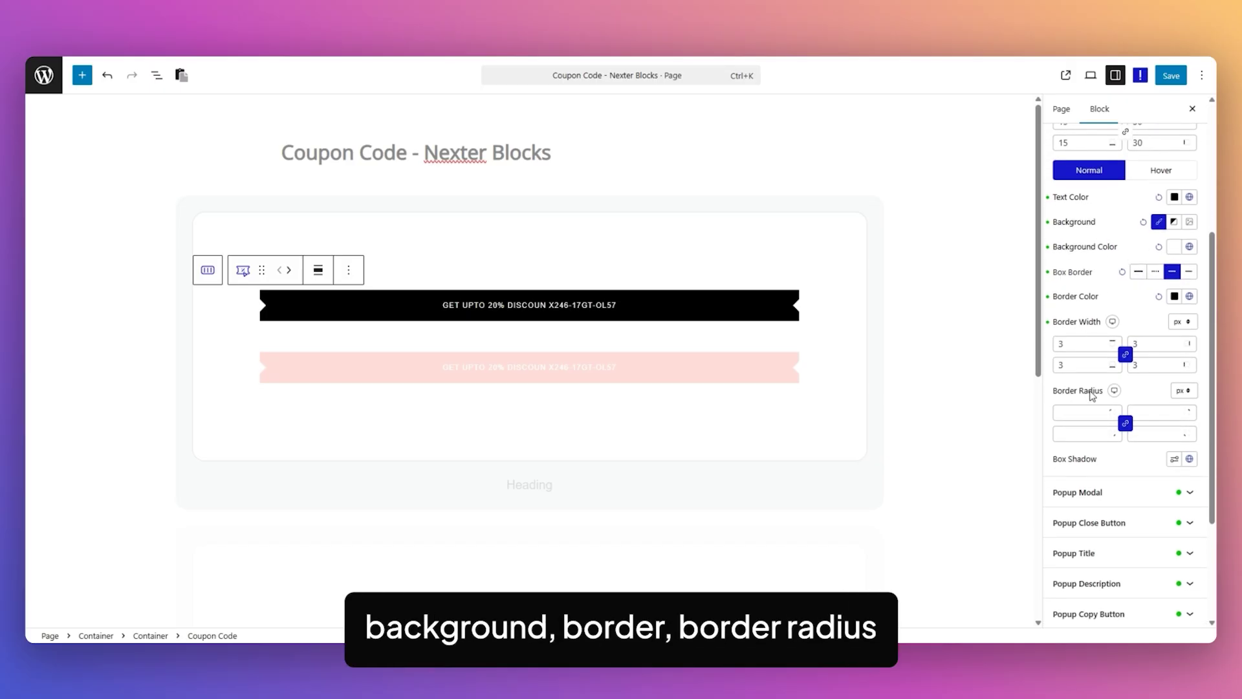
pyautogui.scroll(6, 1079, 246)
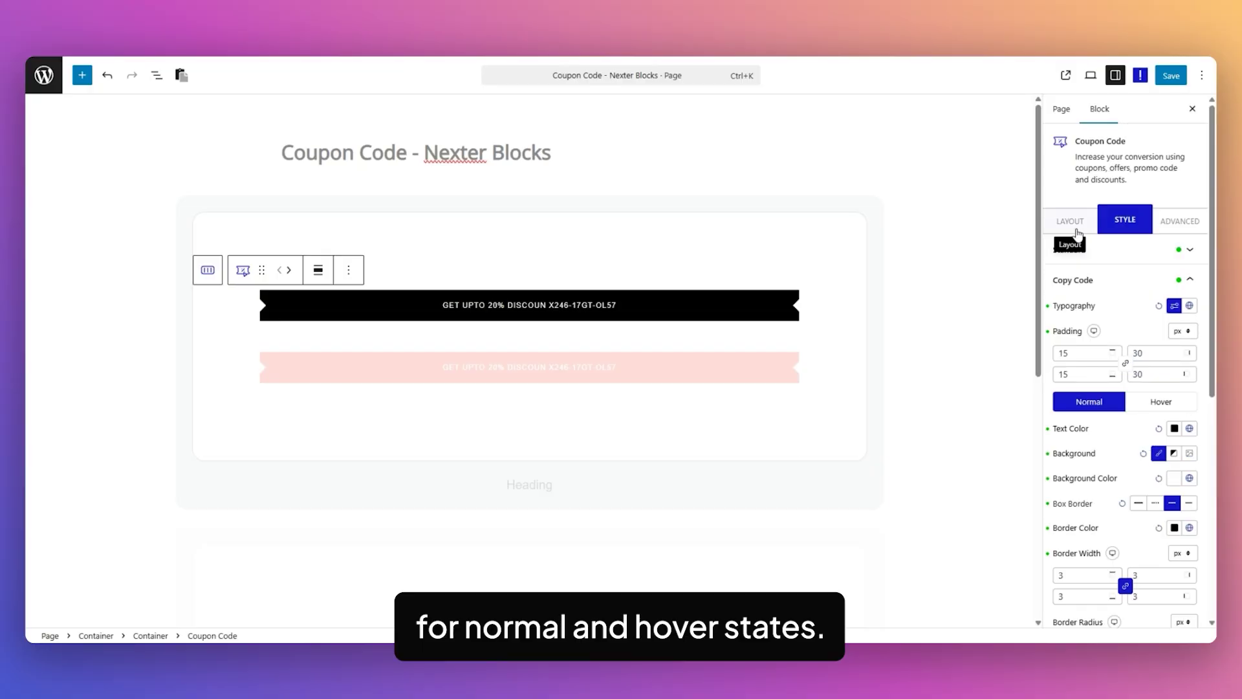
pyautogui.click(1078, 233)
pyautogui.scroll(-5, 1171, 401)
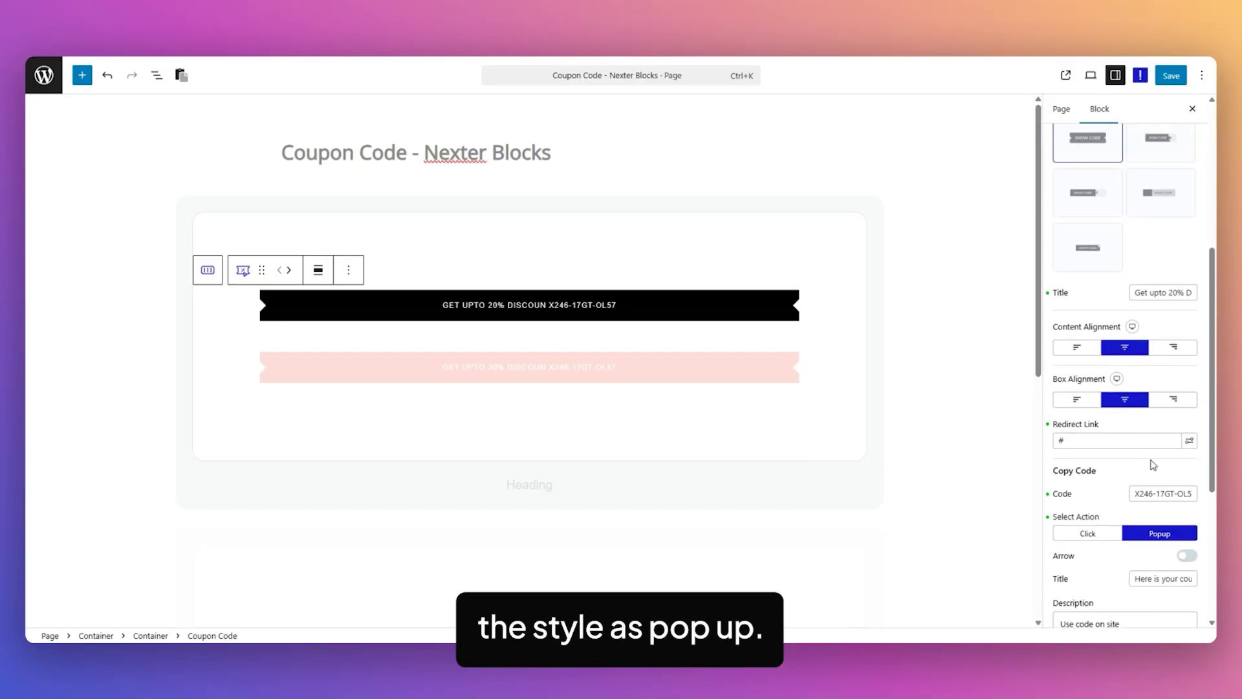
pyautogui.scroll(-5, 1213, 409)
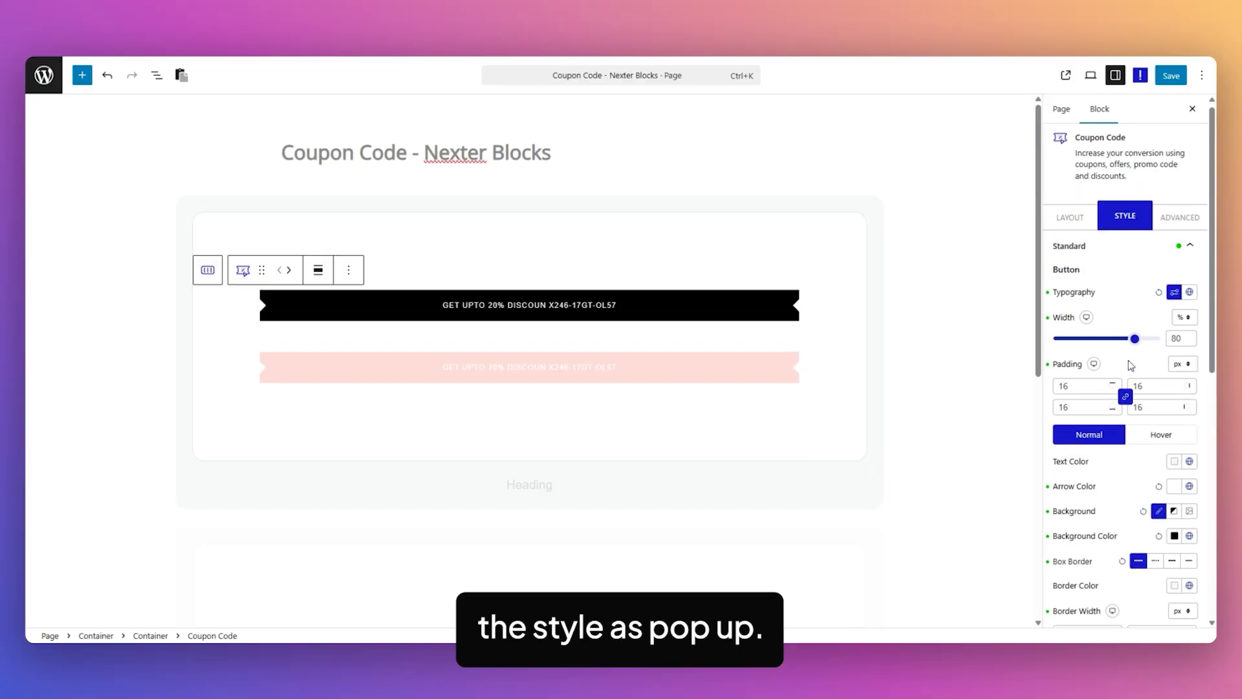
pyautogui.scroll(-10, 1132, 352)
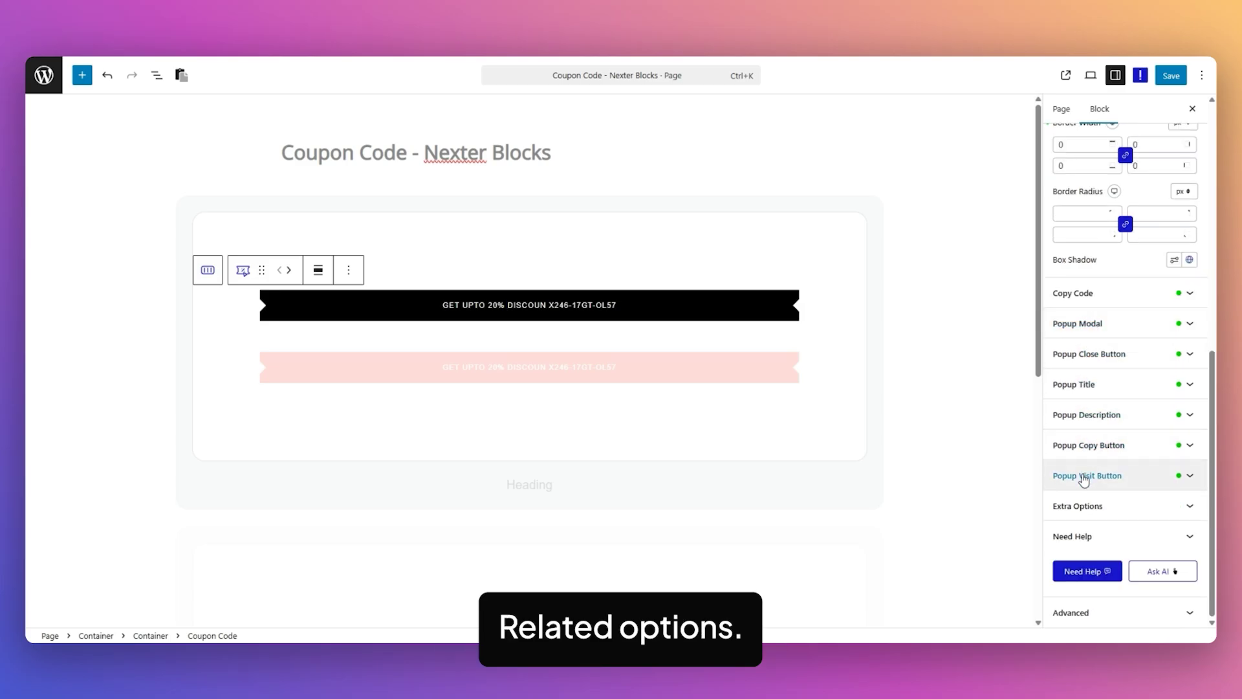
# Review the Popup Modal styling, and turn on its Scroll Bar to view the Scrollbar and Thumb settings.
pyautogui.click(1117, 323)
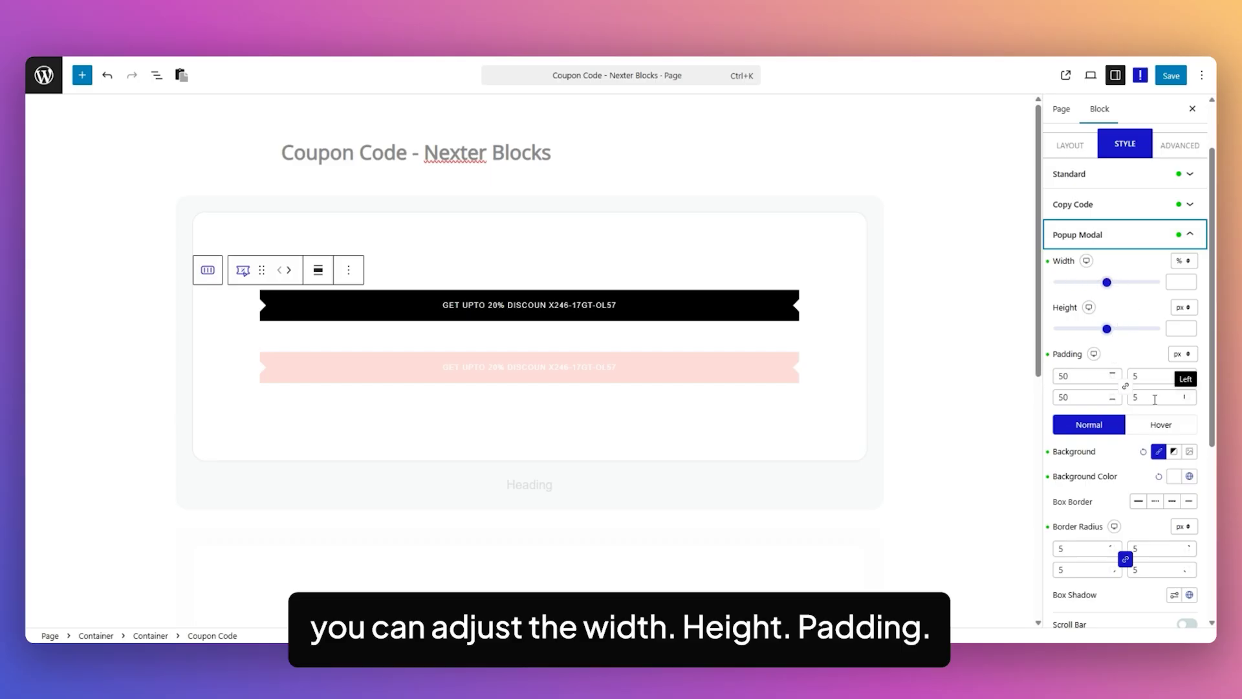
pyautogui.scroll(-3, 1074, 304)
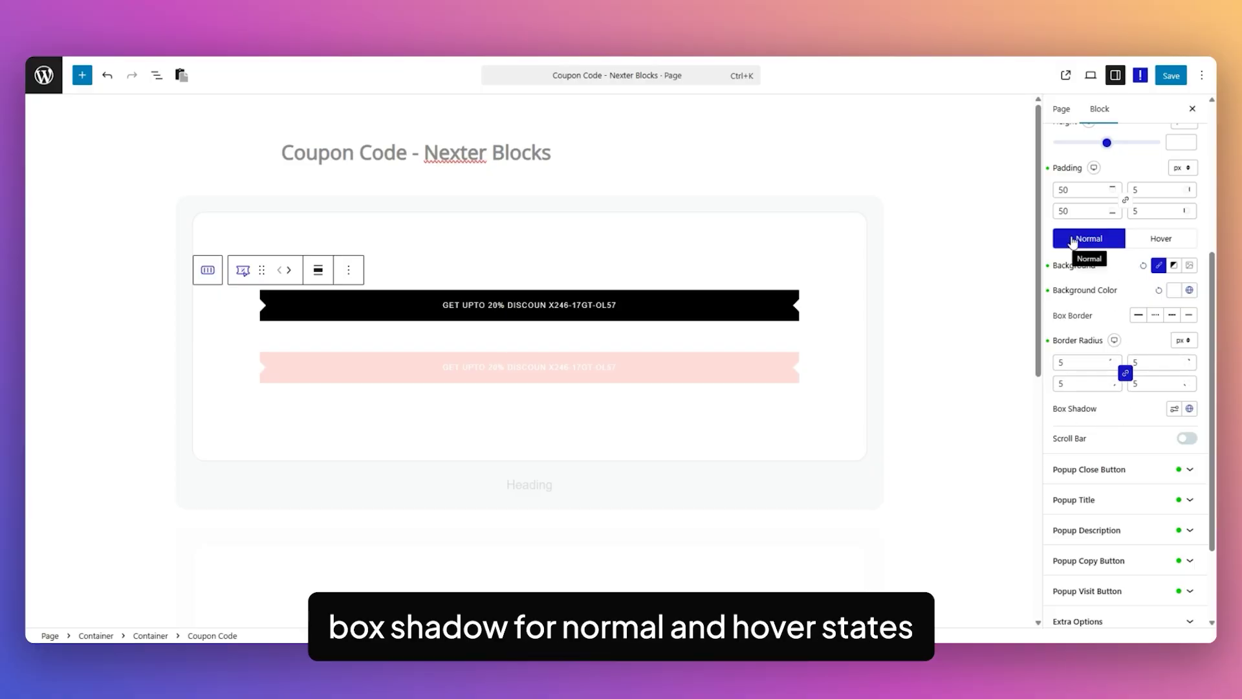
pyautogui.click(1187, 440)
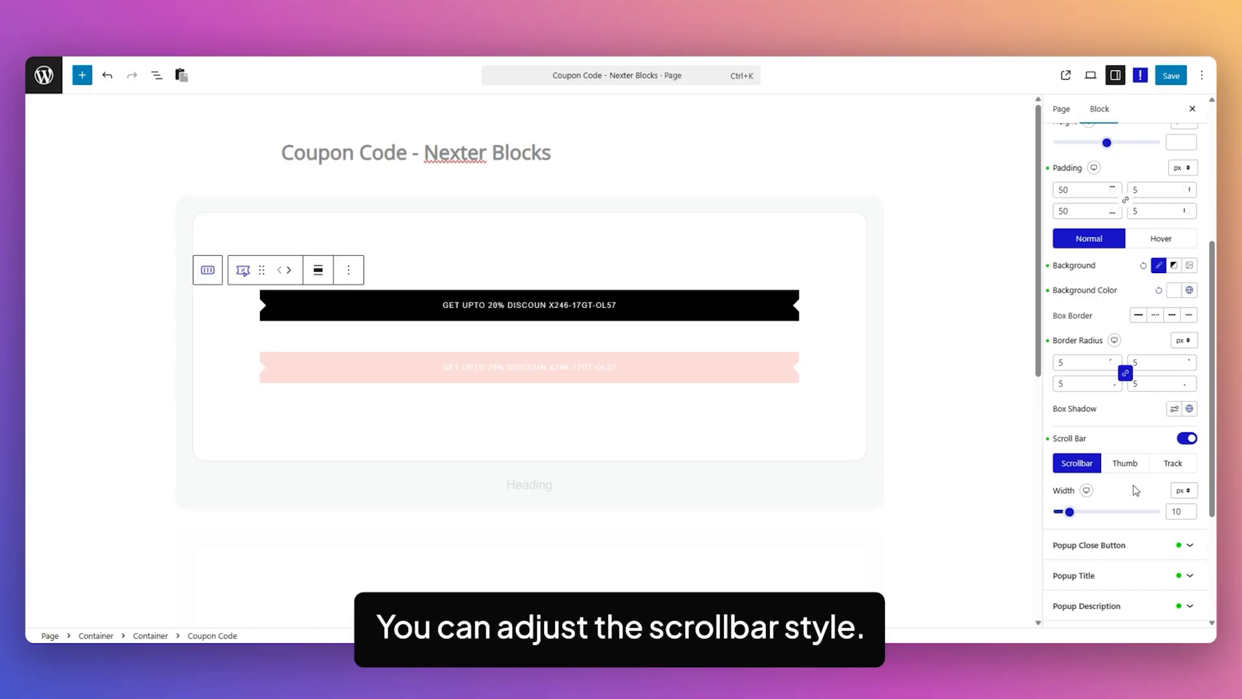
pyautogui.click(1139, 471)
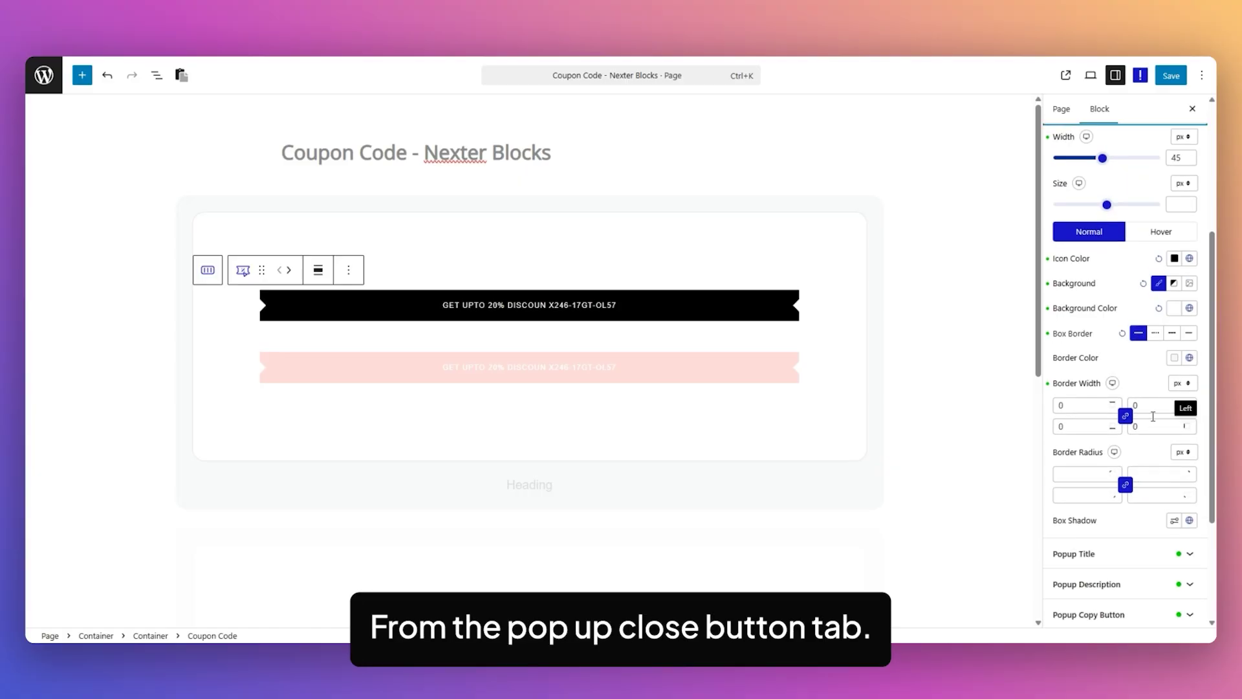
# Examine the styling options of the Popup Close Button, Popup Title and Popup Description.
pyautogui.scroll(1, 1107, 233)
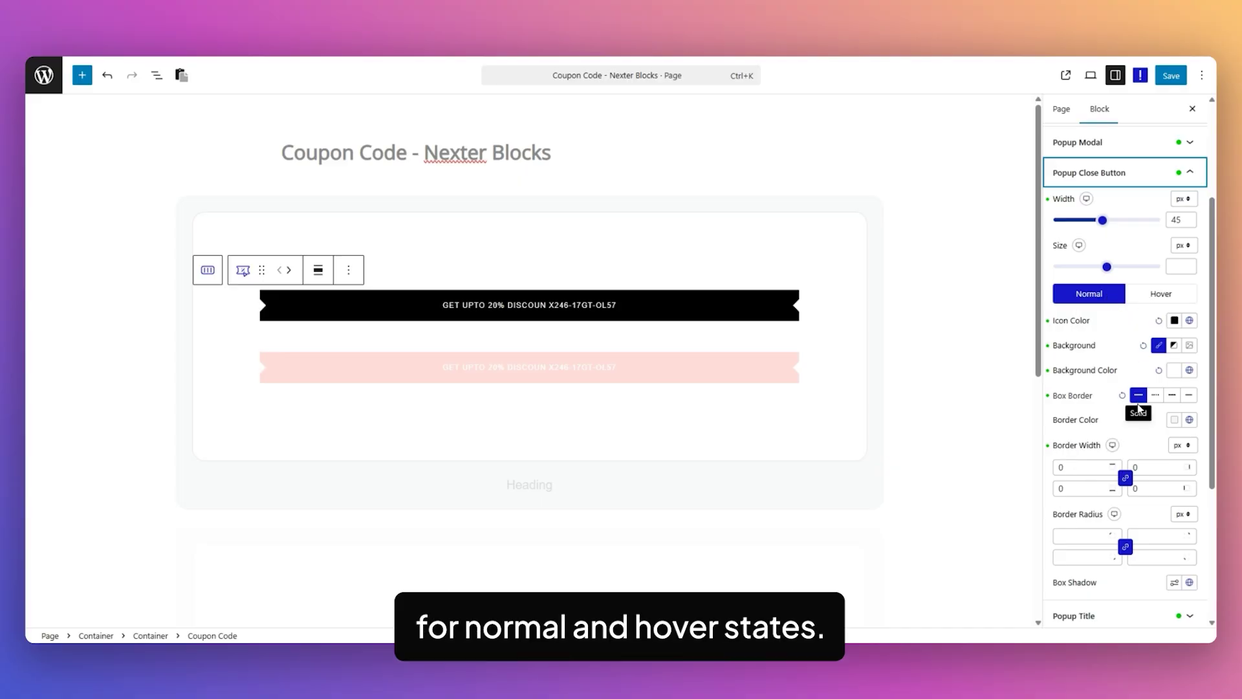
pyautogui.scroll(-3, 1126, 414)
pyautogui.click(1117, 434)
pyautogui.scroll(1, 1116, 324)
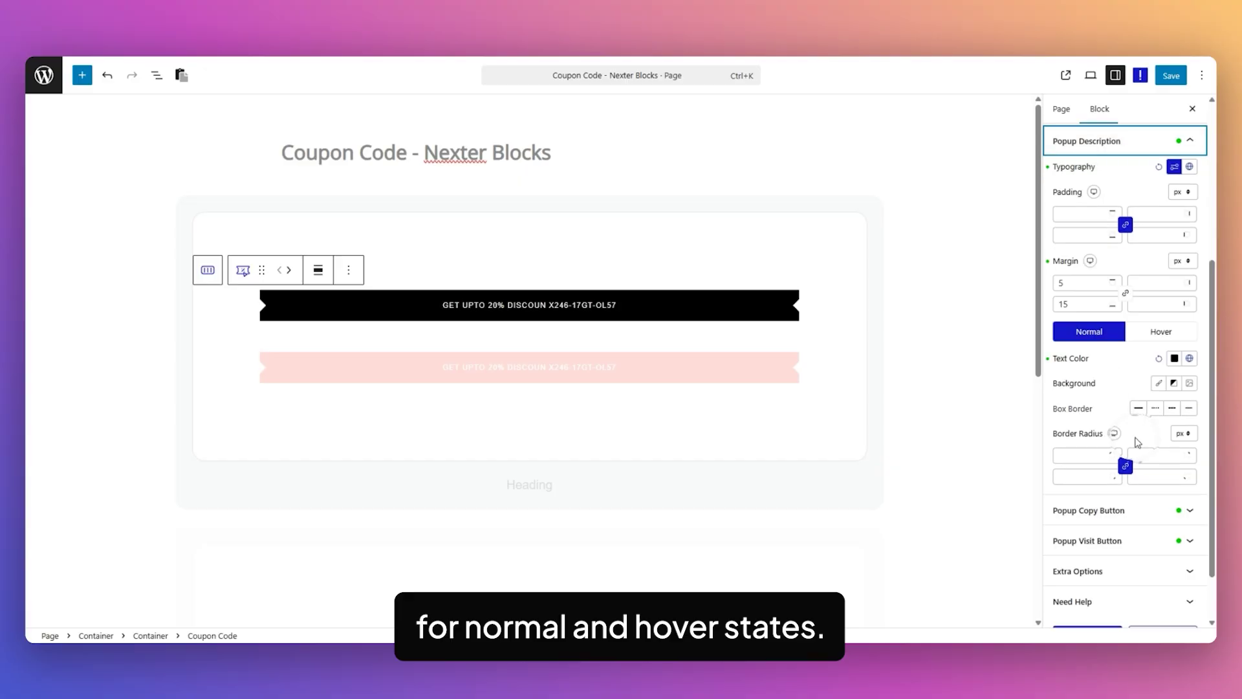
pyautogui.scroll(1, 1165, 256)
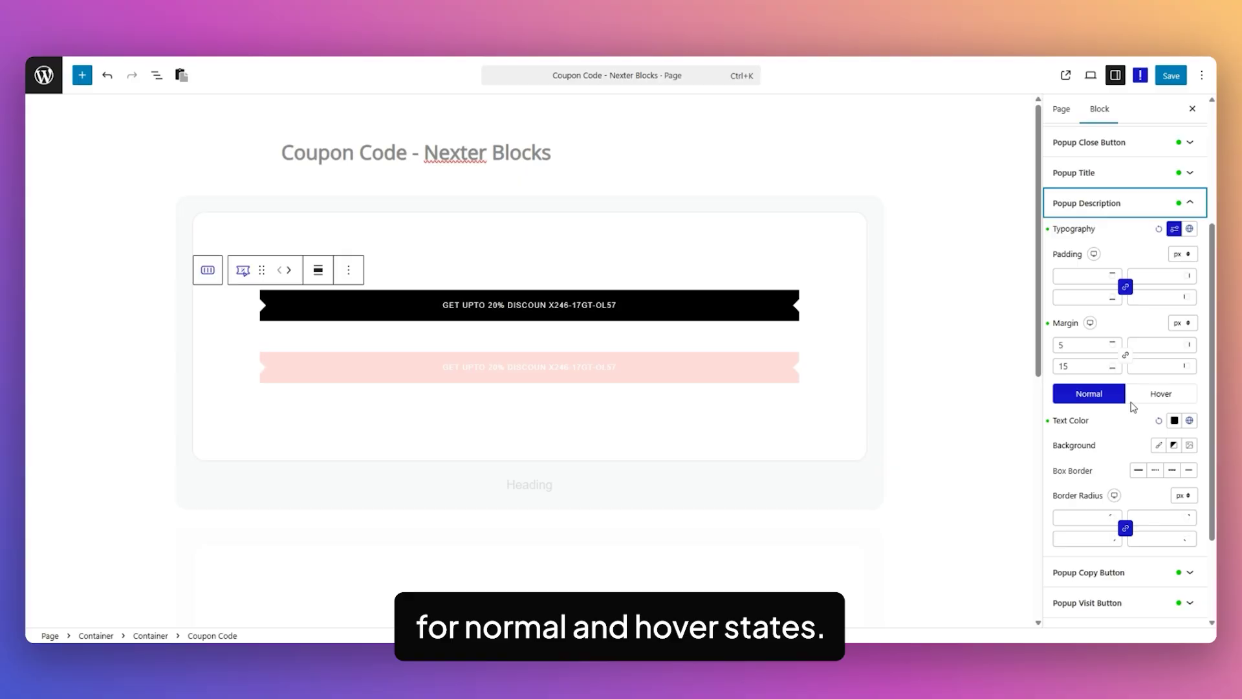
# Examine the styling of the Popup Copy Button and Popup Visit Button, and check the Extra Options style section.
pyautogui.scroll(-3, 1100, 414)
pyautogui.click(1066, 308)
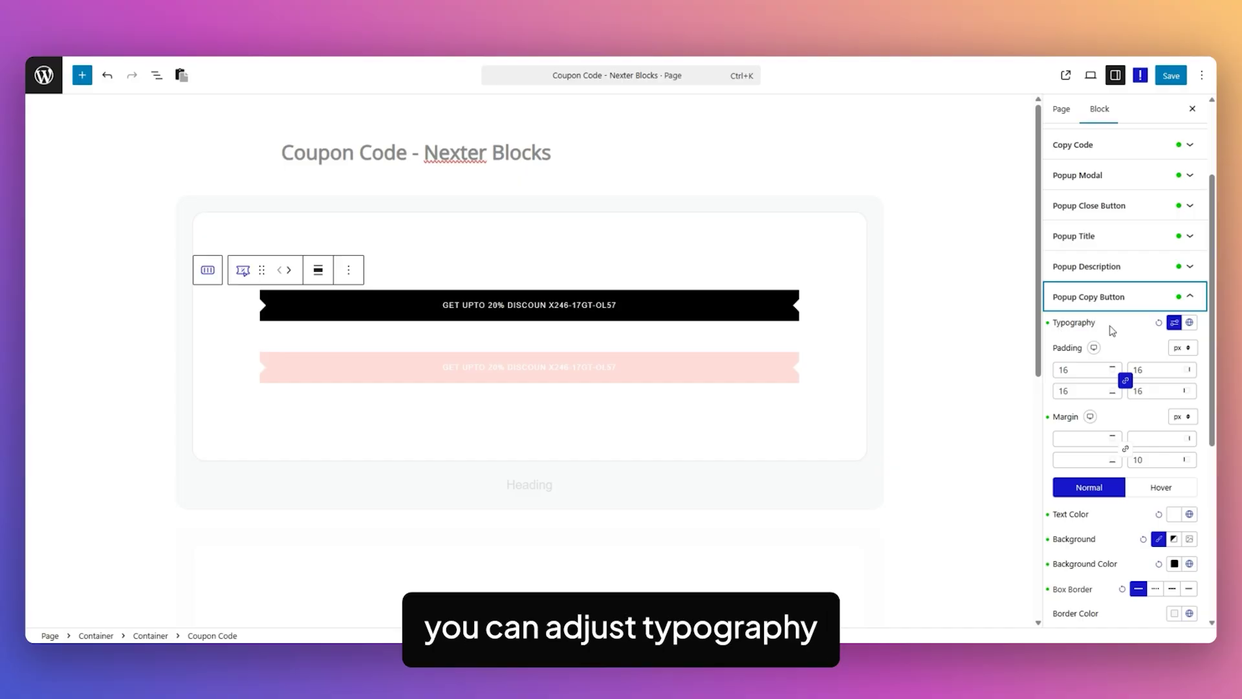
pyautogui.scroll(-3, 1069, 425)
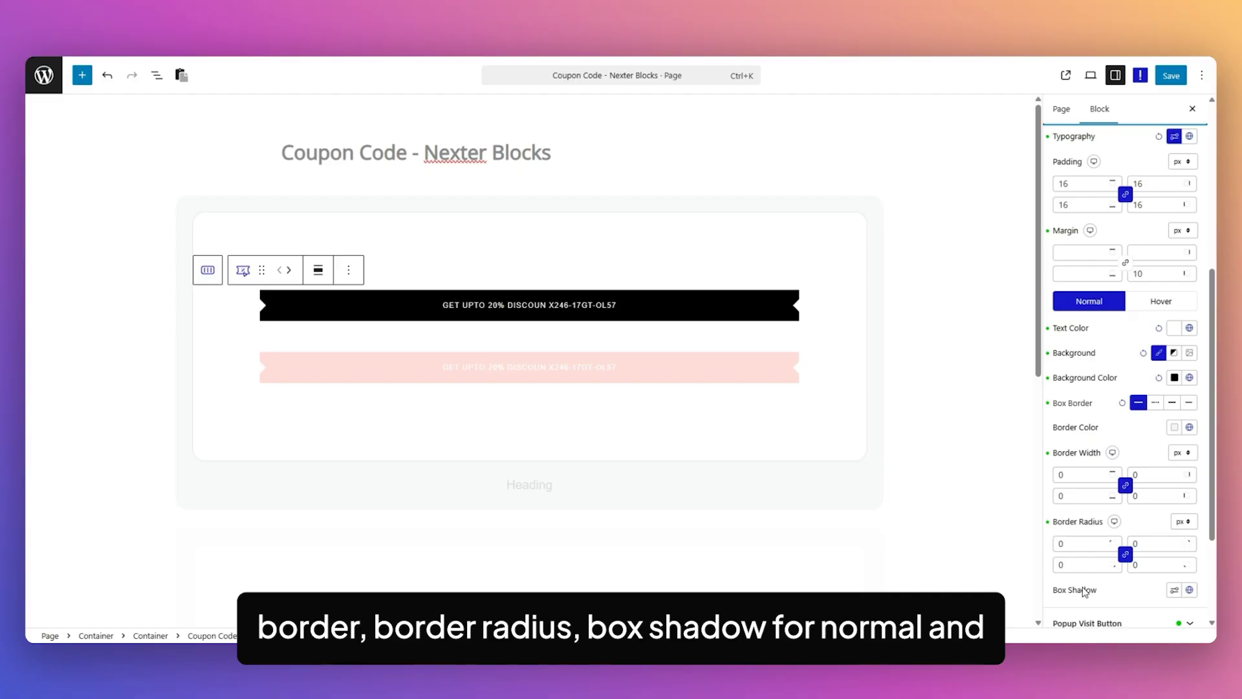
pyautogui.scroll(-2, 1123, 323)
pyautogui.click(1086, 507)
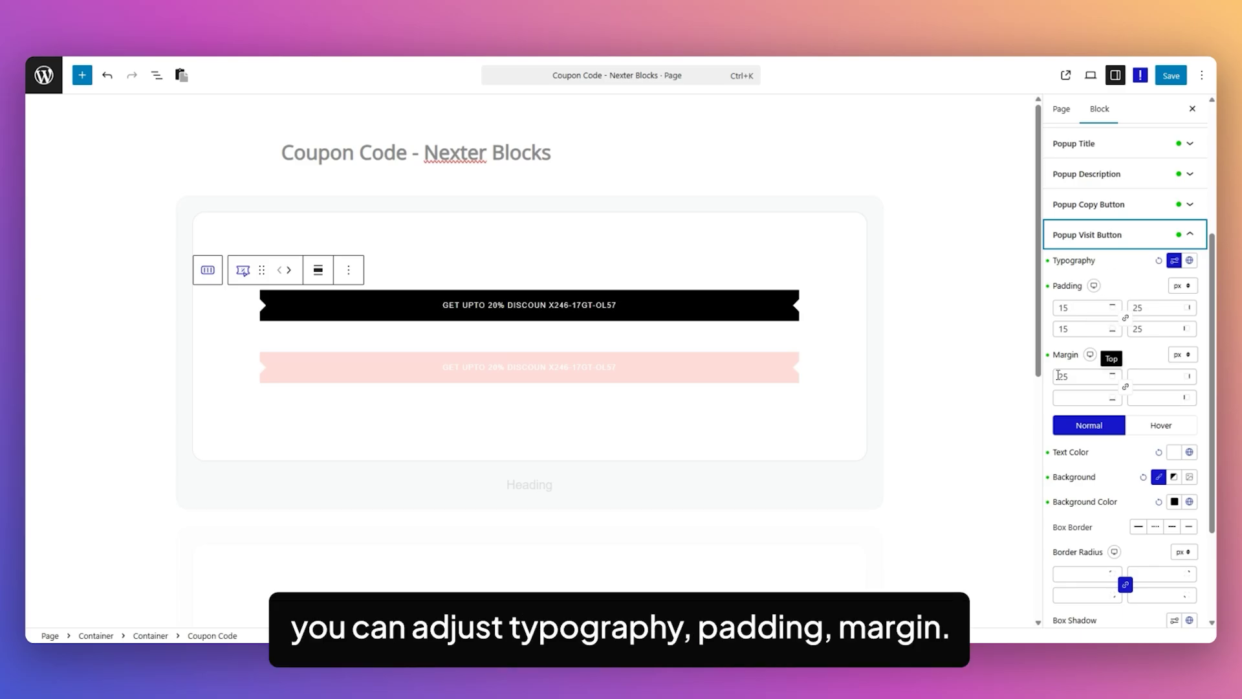
pyautogui.scroll(-3, 1099, 324)
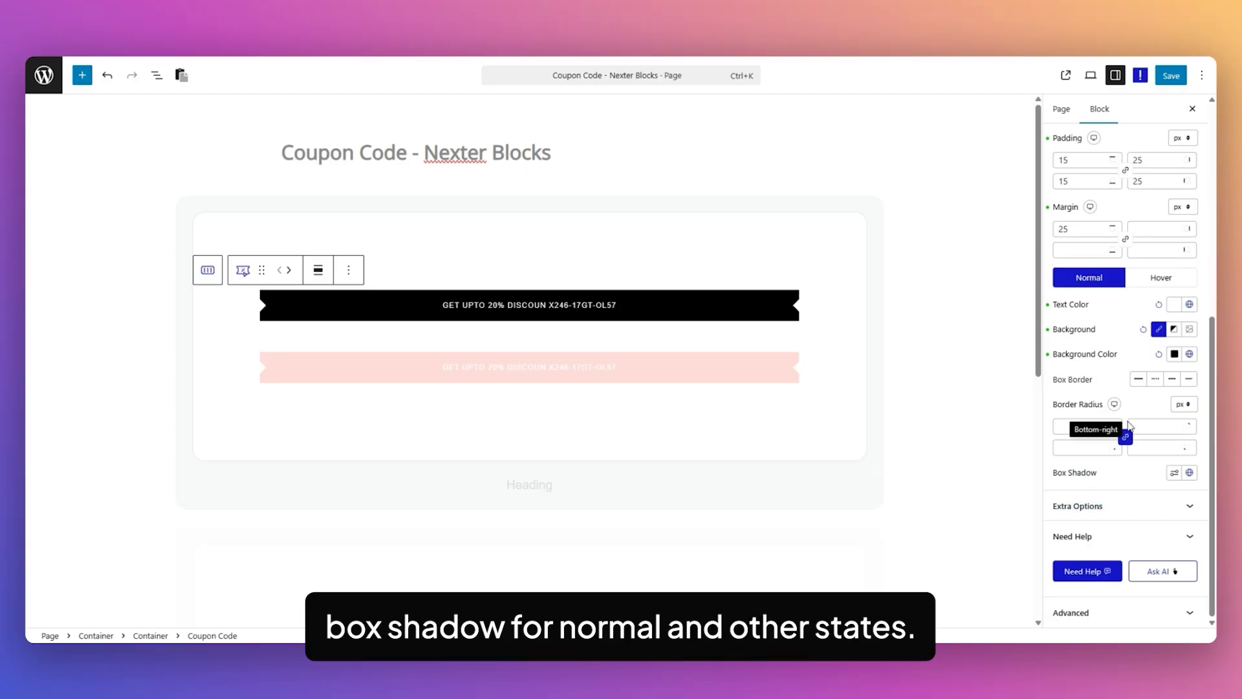
pyautogui.click(1098, 506)
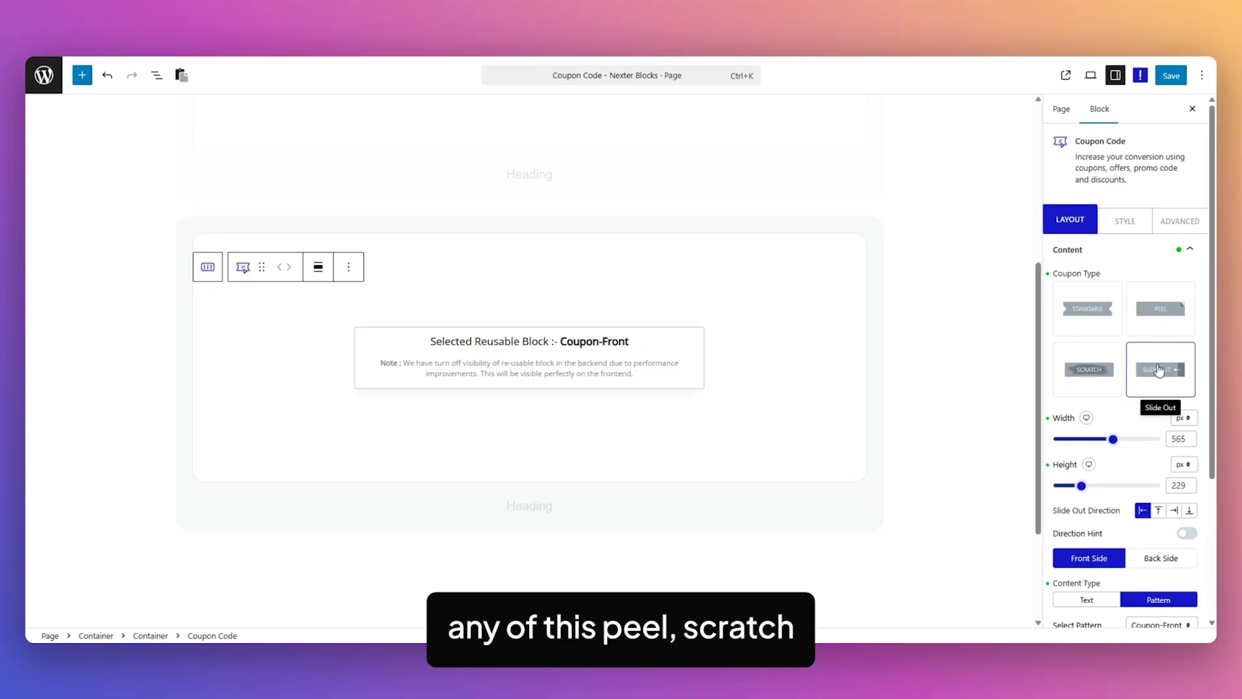
# Review the Slide Out coupon's border and front and back side background styles, and its advanced settings.
pyautogui.click(1125, 221)
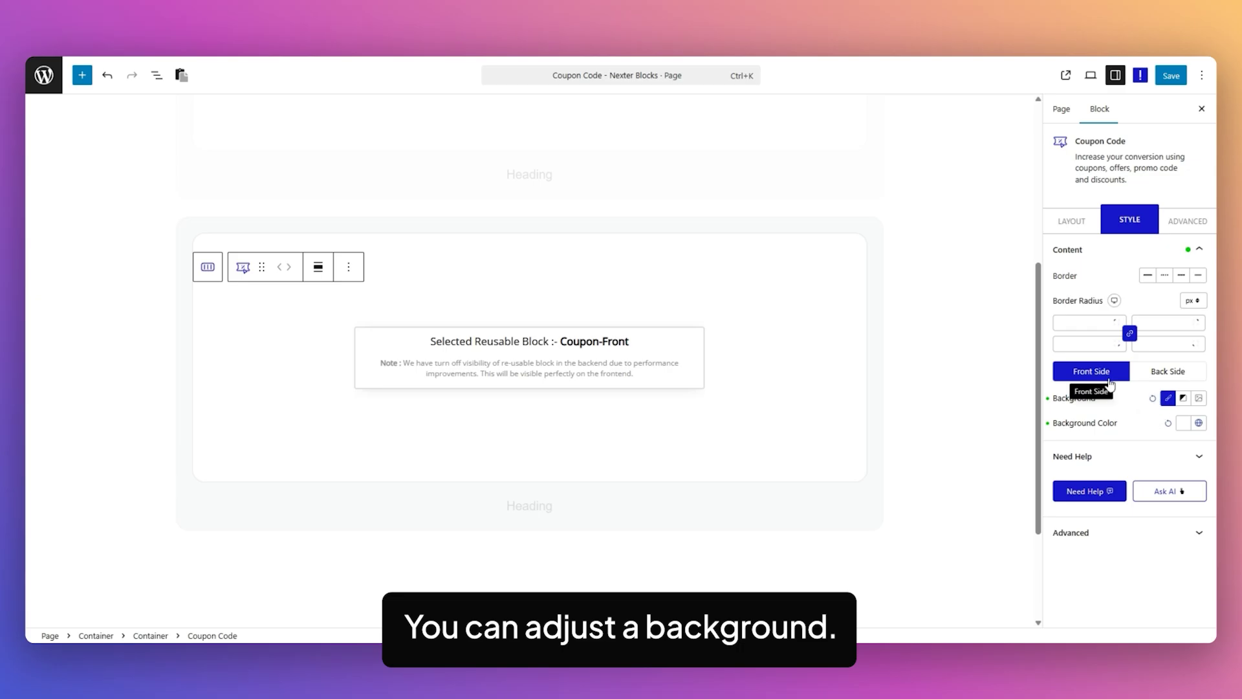
pyautogui.click(1173, 373)
pyautogui.click(1180, 219)
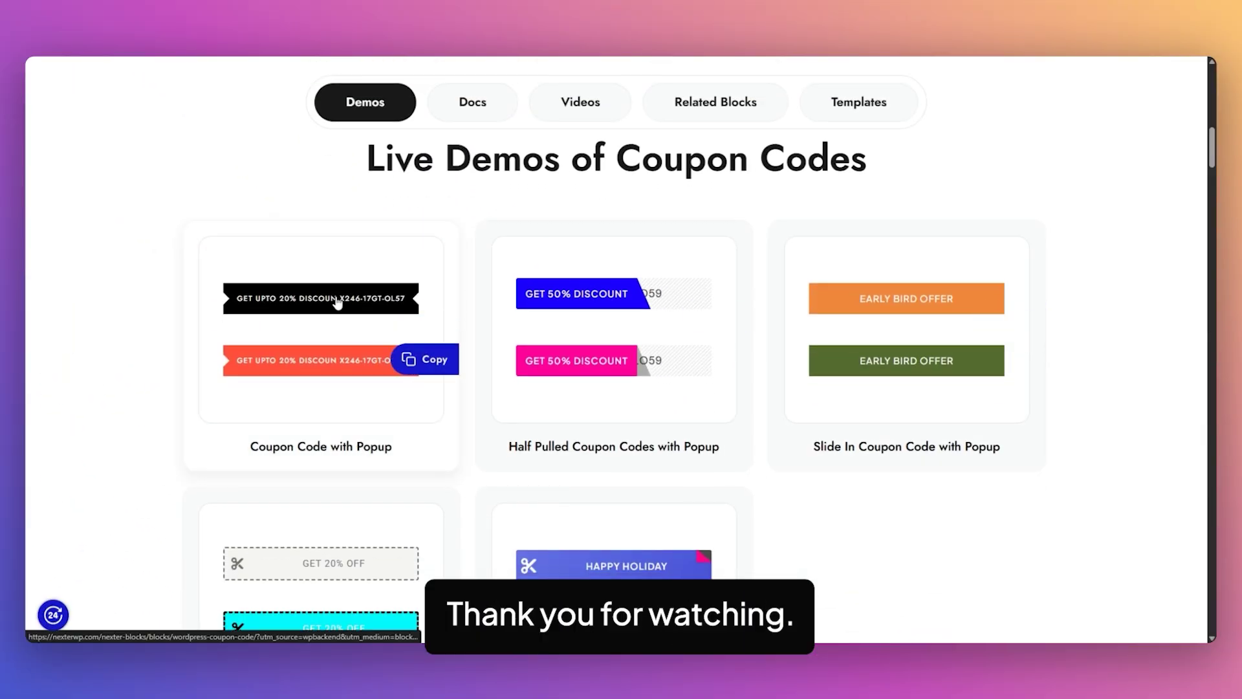
# Test the Nexter Blocks demo coupons: open and close the black coupon's popup, and activate the red and lower Happy Holiday coupons.
pyautogui.click(337, 301)
pyautogui.click(762, 271)
pyautogui.click(315, 367)
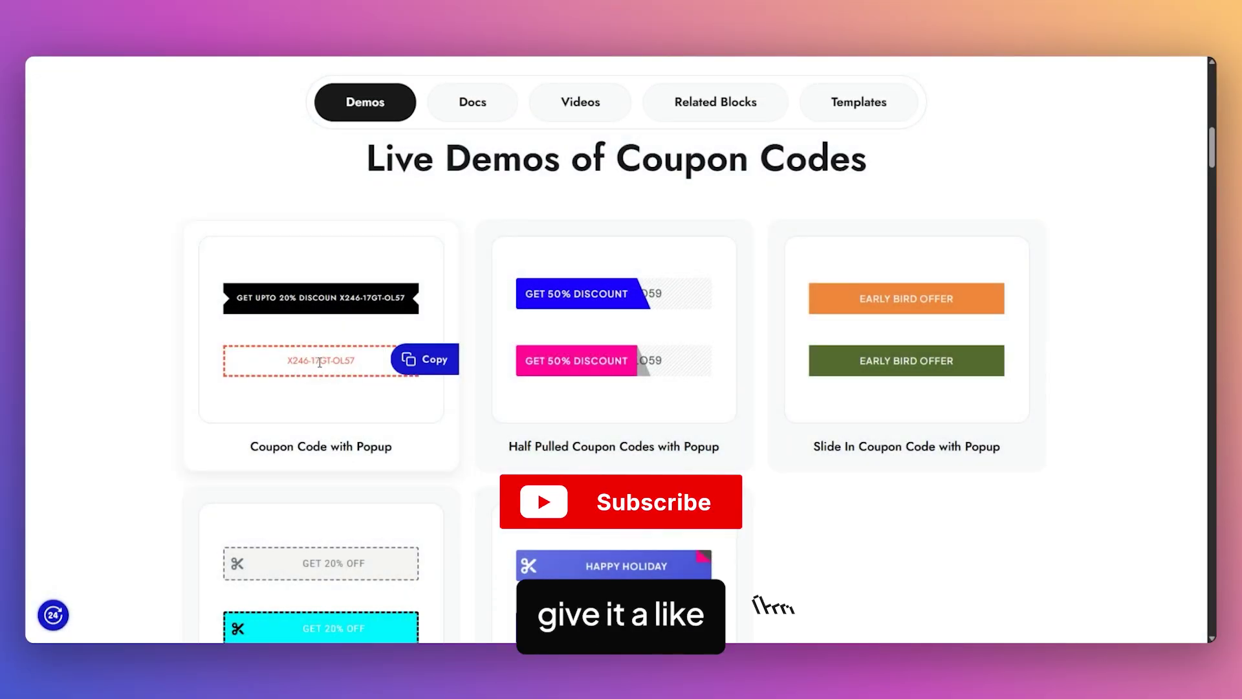
pyautogui.scroll(-3, 594, 362)
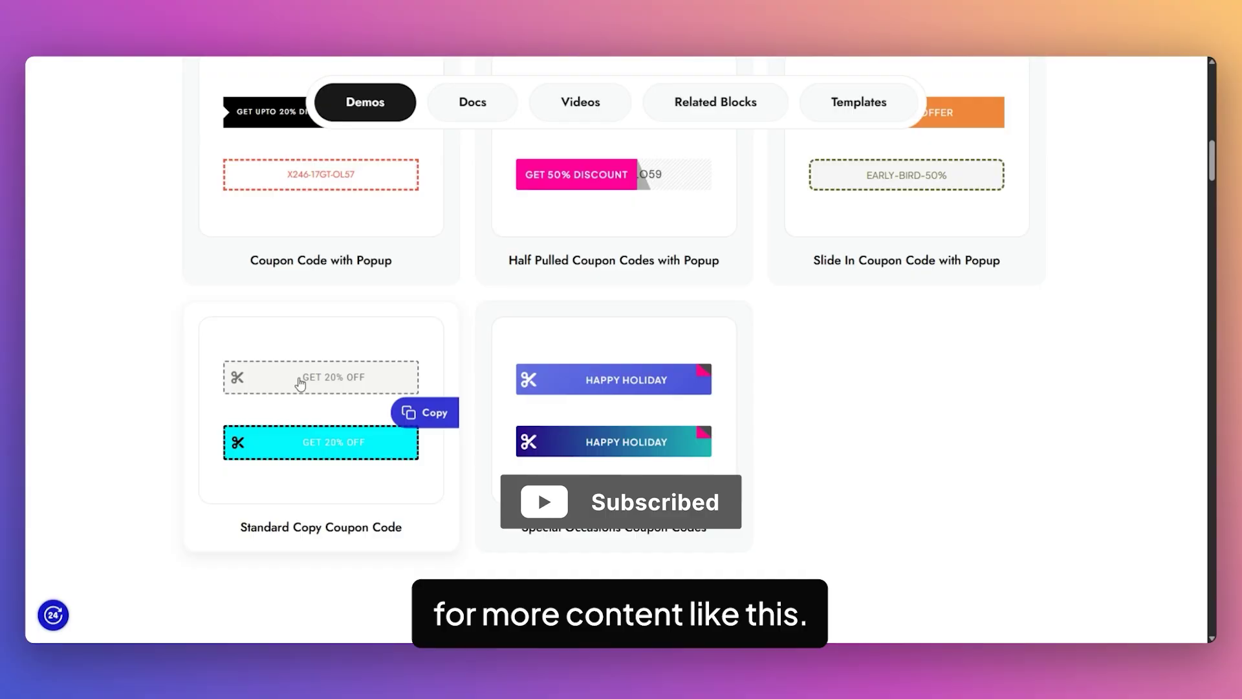
pyautogui.click(596, 442)
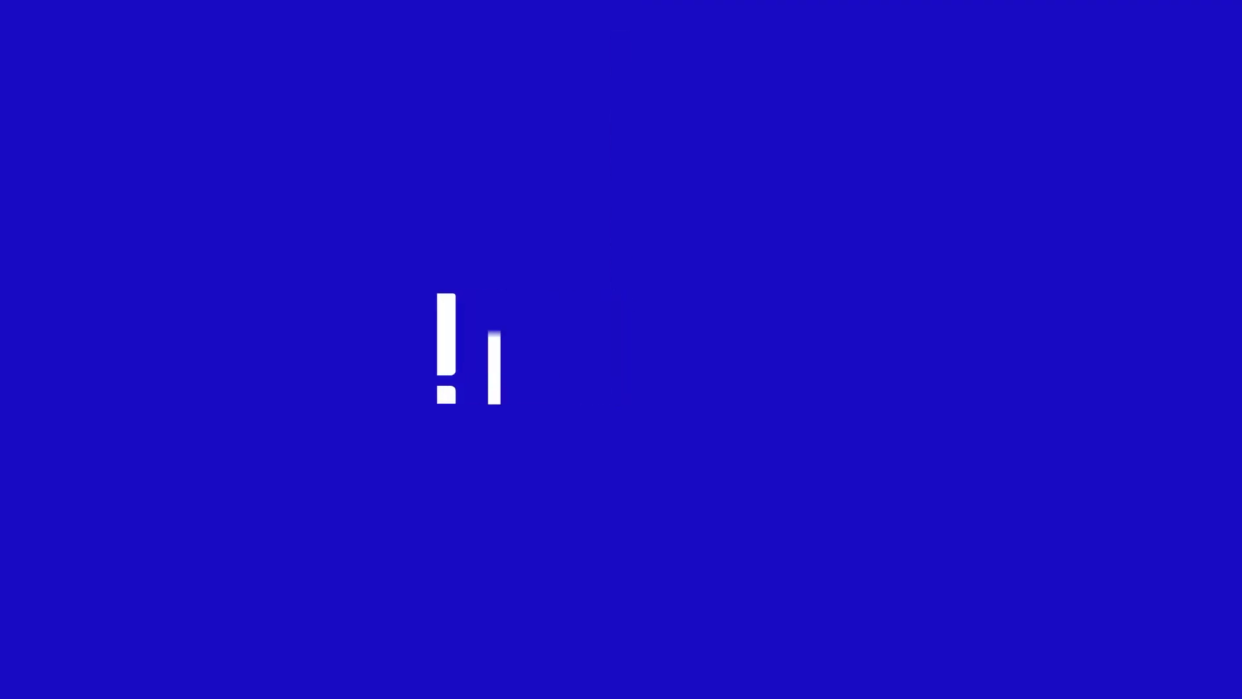